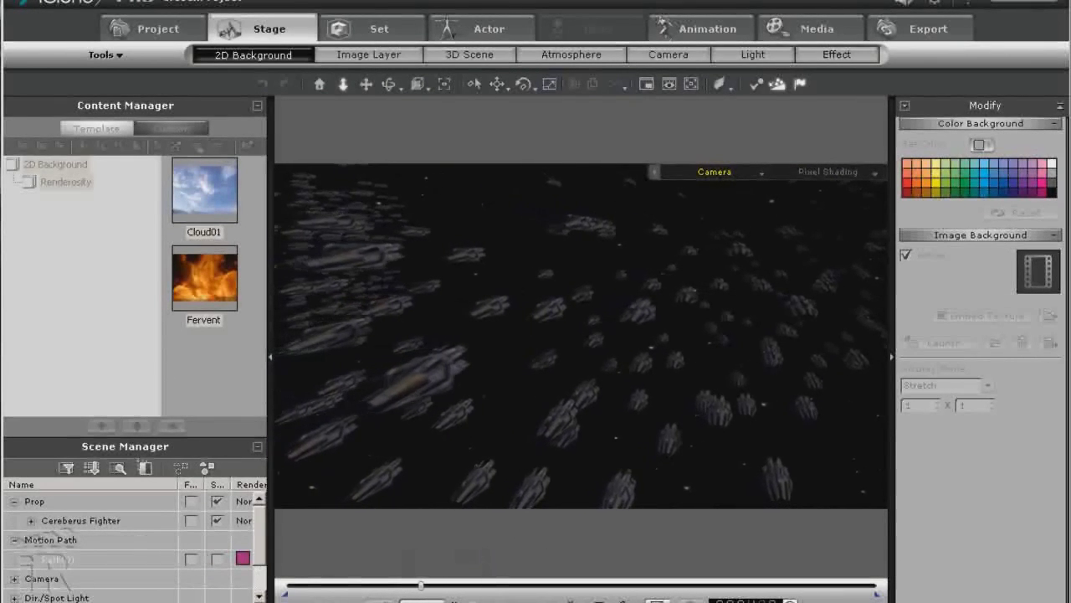
# - Turn off the image background, show the hidden motion path, and scrub the timeline to examine how the fighters follow it
pyautogui.click(477, 595)
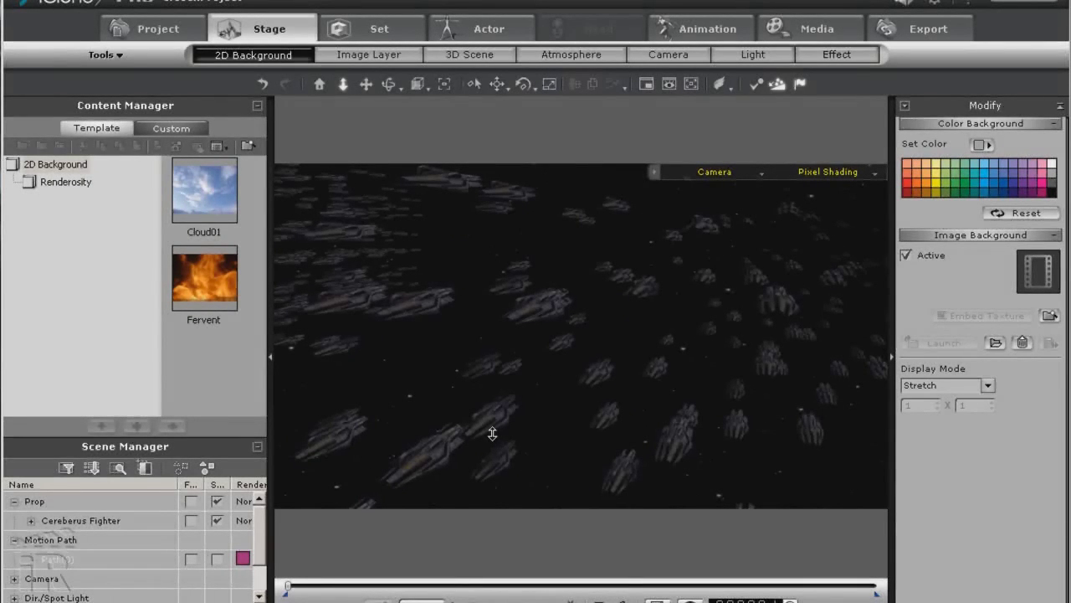
pyautogui.click(150, 29)
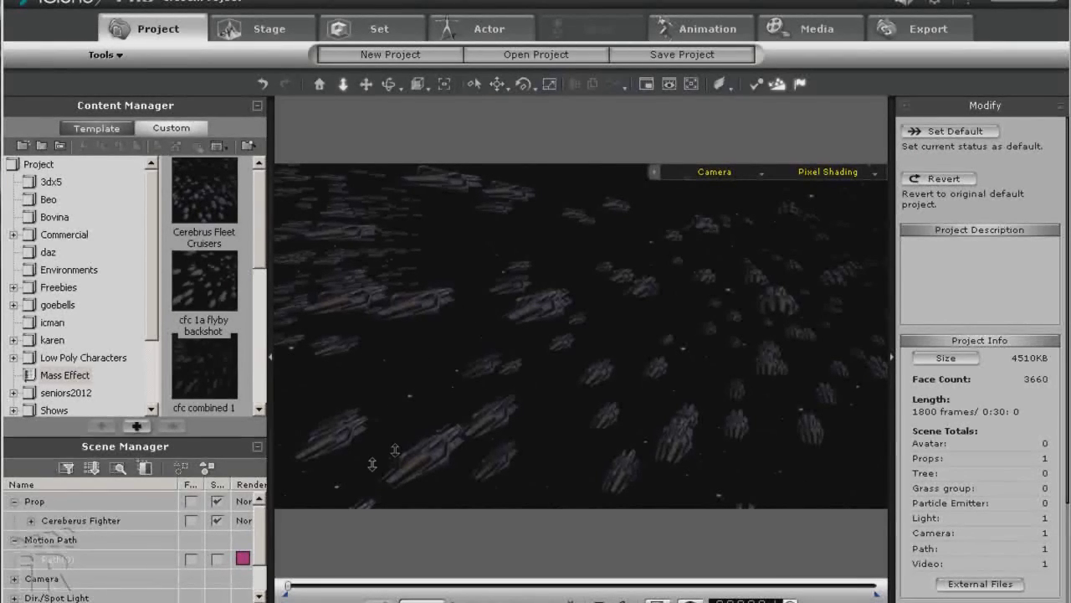
pyautogui.click(268, 27)
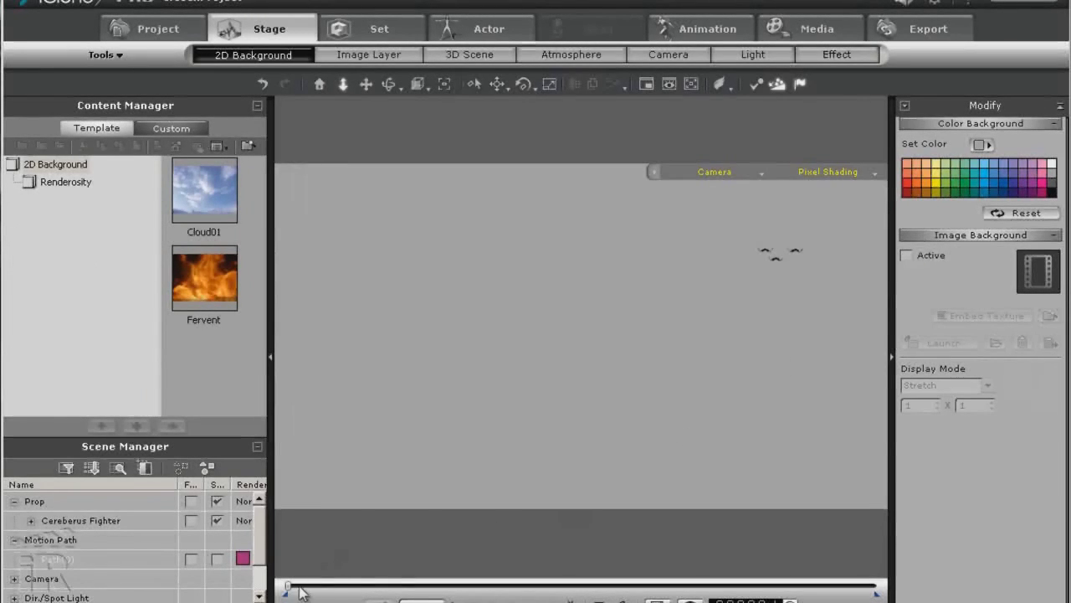
pyautogui.moveTo(287, 587); pyautogui.dragTo(379, 588)
pyautogui.click(218, 560)
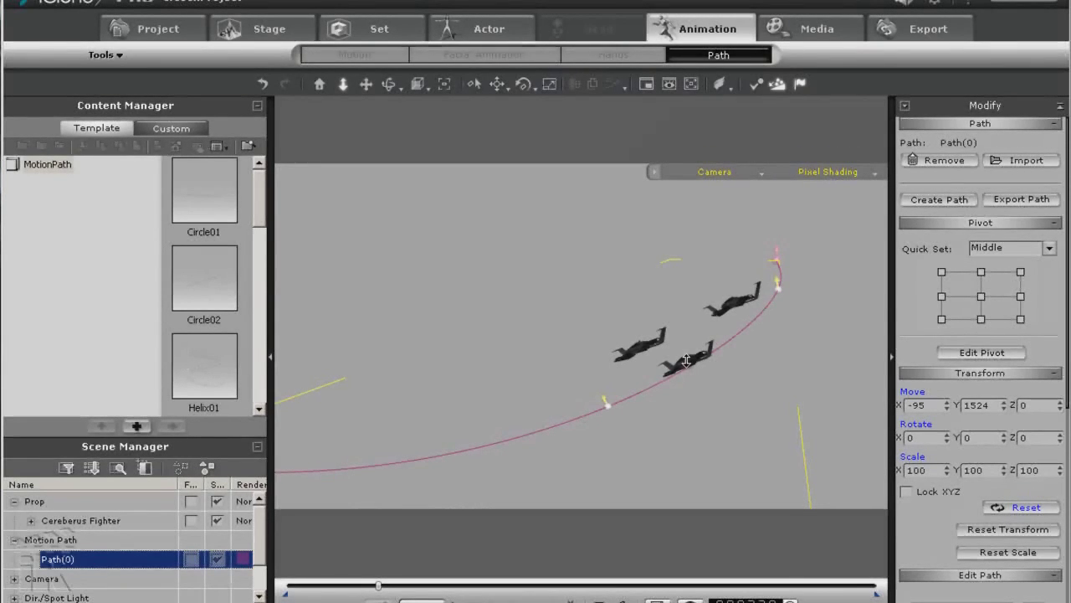
pyautogui.moveTo(379, 586); pyautogui.dragTo(287, 587)
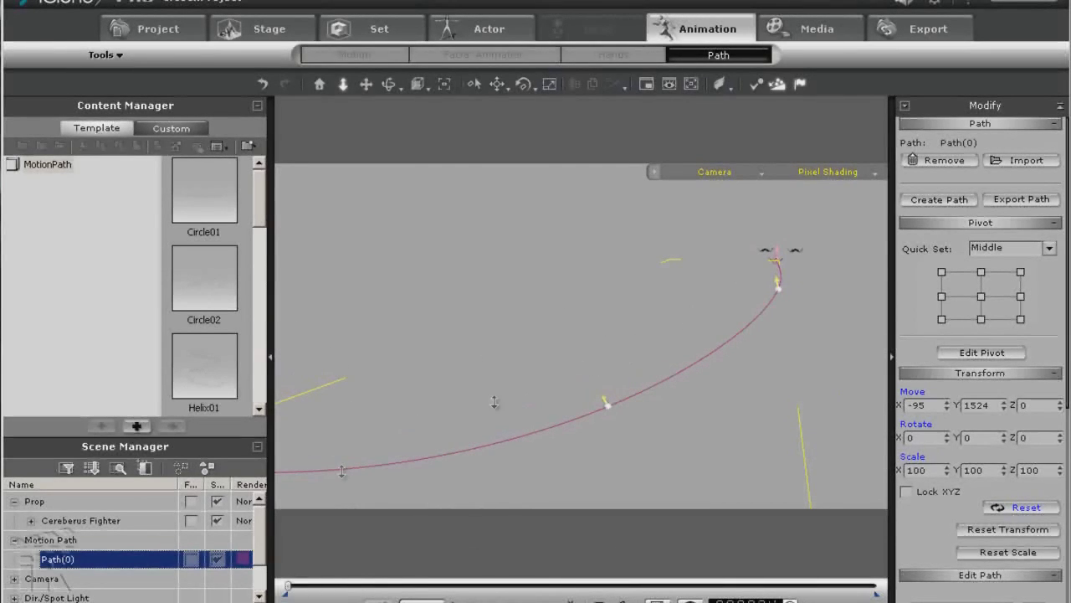
# - Reactivate the image background, hide Path(0), and play the scene to review the fighters against the fleet video
pyautogui.click(268, 29)
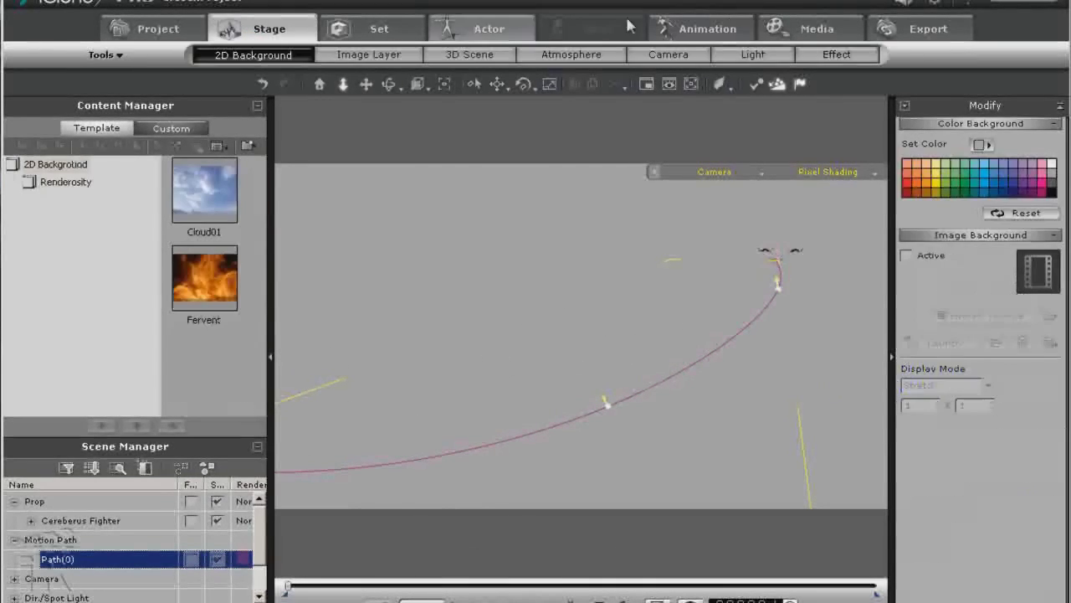
pyautogui.click(905, 256)
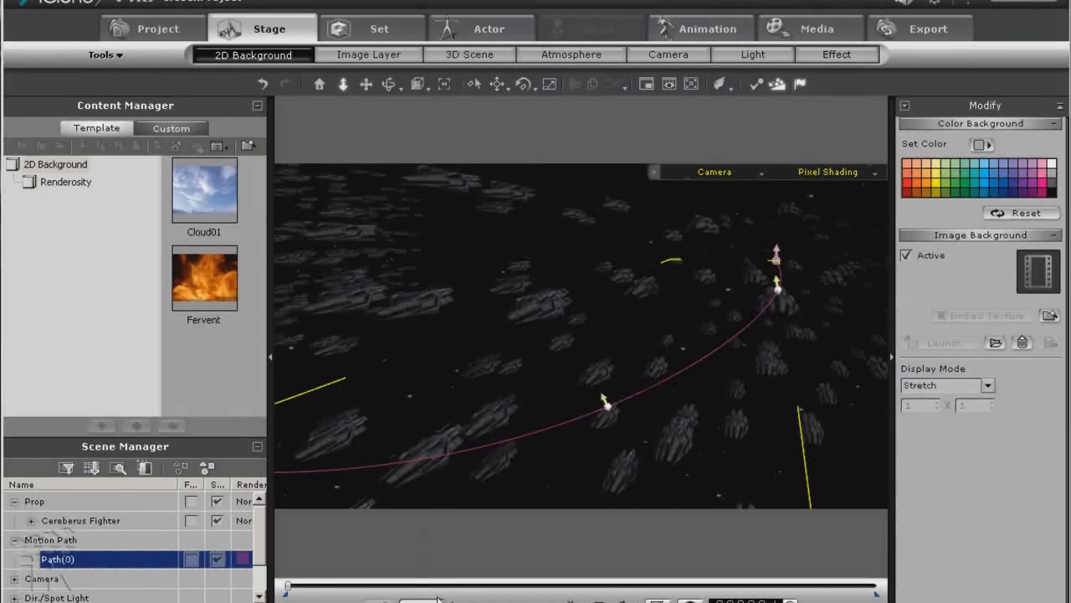
pyautogui.click(226, 561)
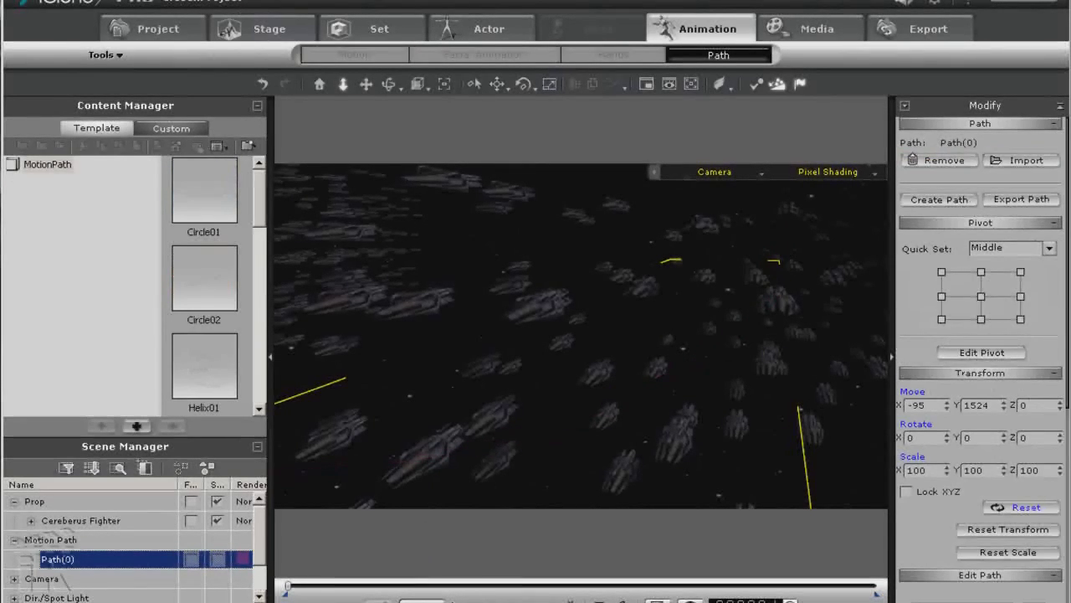
pyautogui.press('space')
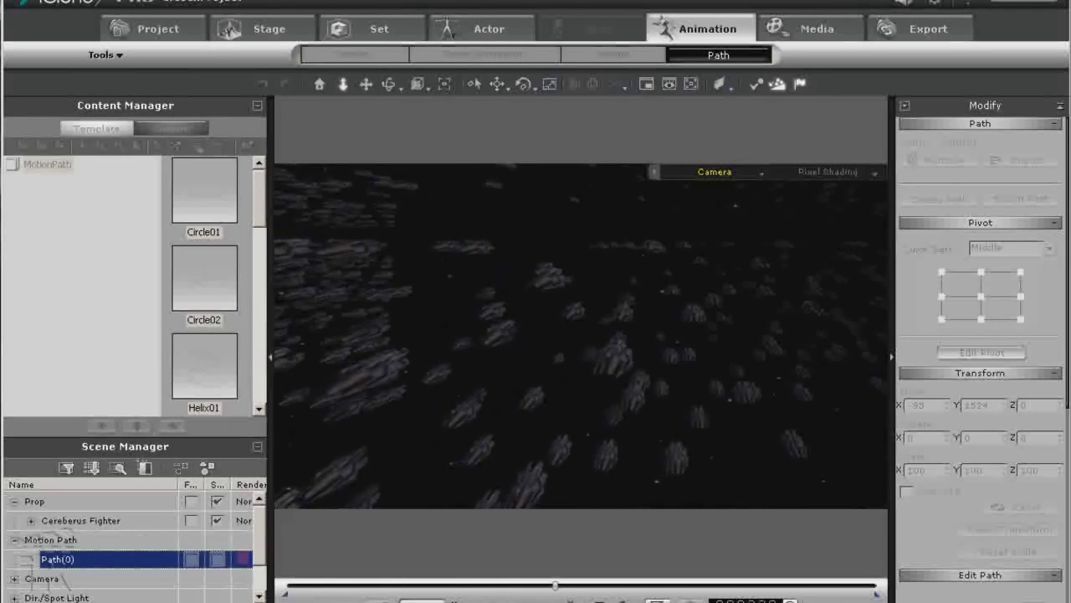
pyautogui.press('space')
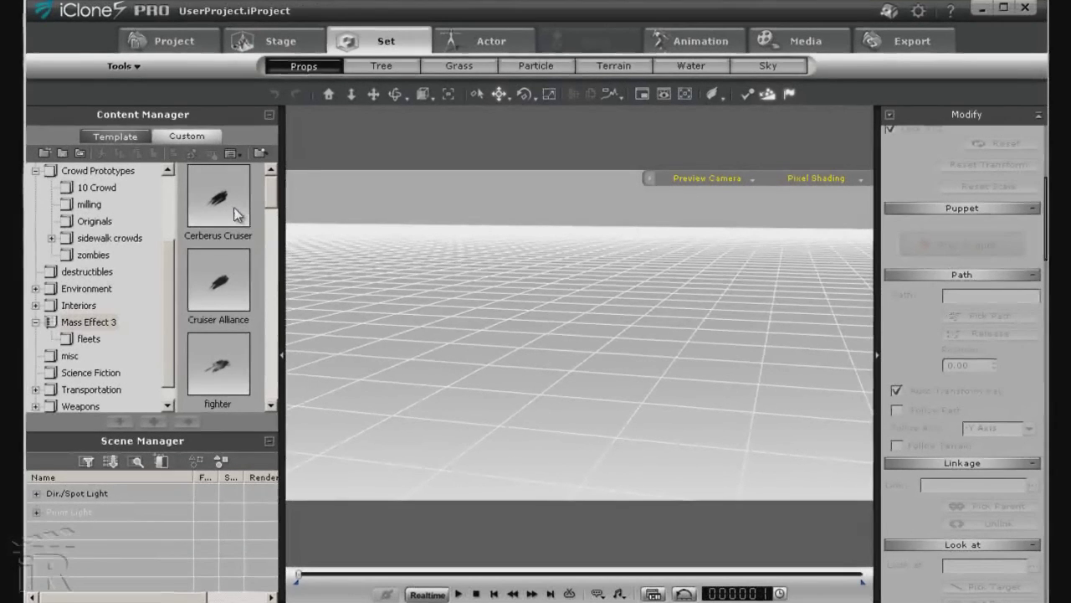
# - Add the Cerberus Cruiser prop from the Mass Effect 3 folder to the empty scene and check its polygon count
pyautogui.doubleClick(233, 207)
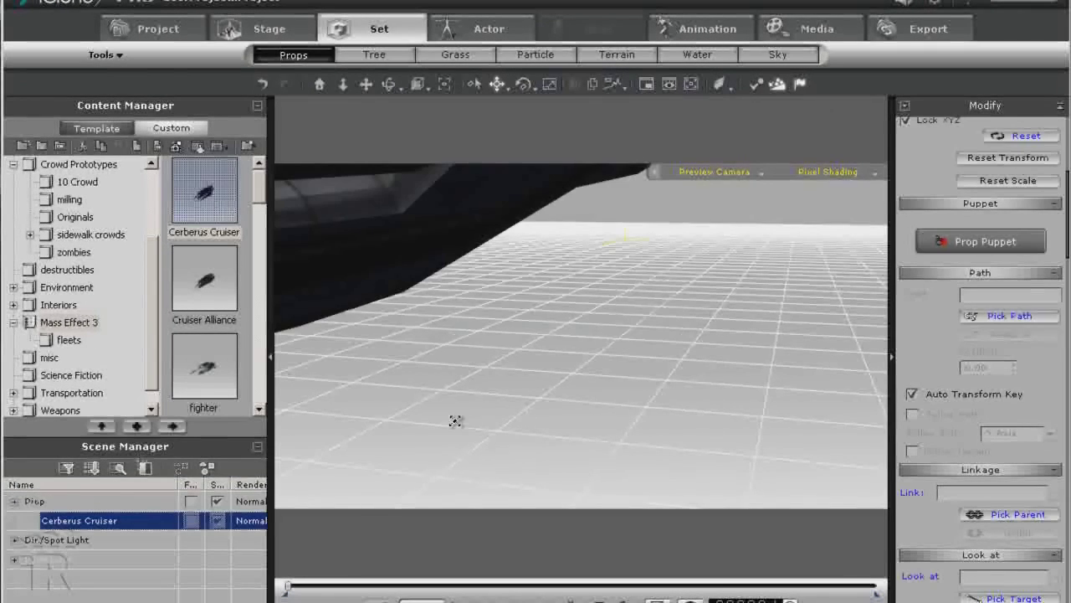
pyautogui.click(319, 85)
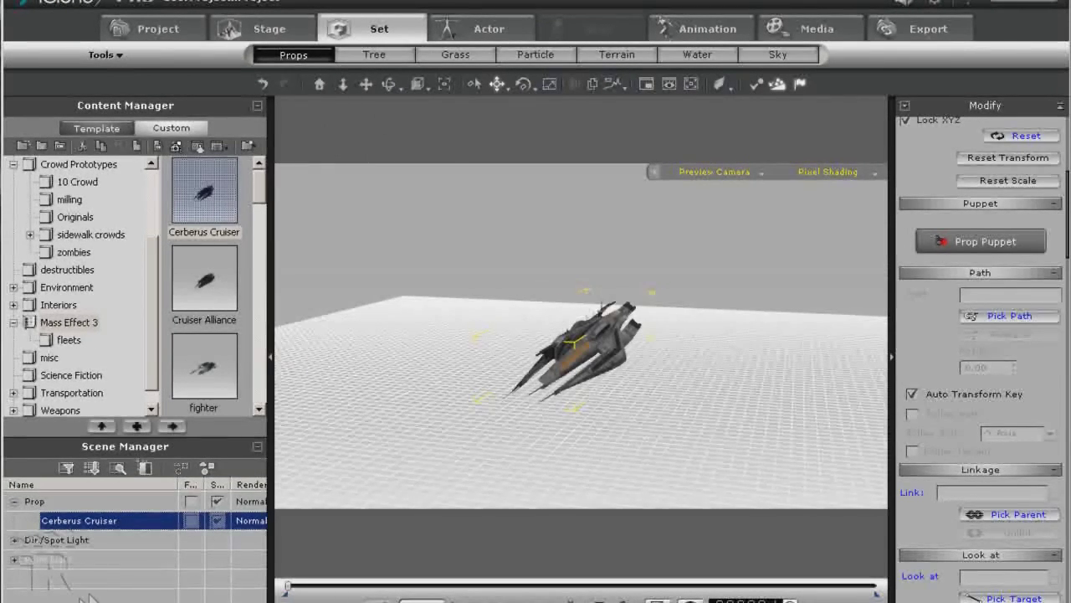
pyautogui.hscroll(3, 134, 536)
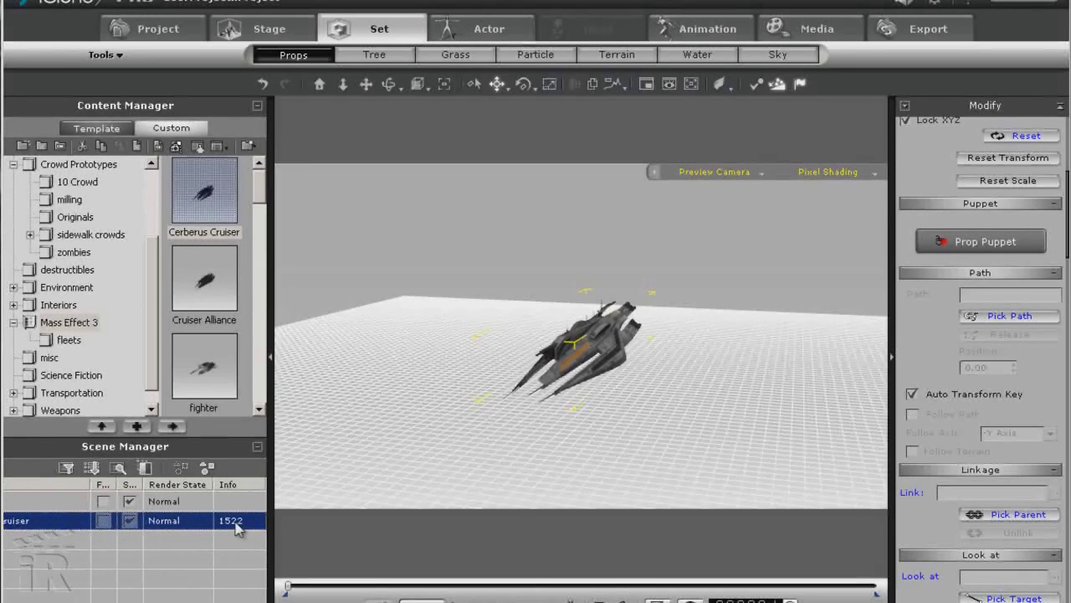
pyautogui.hscroll(-3, 134, 535)
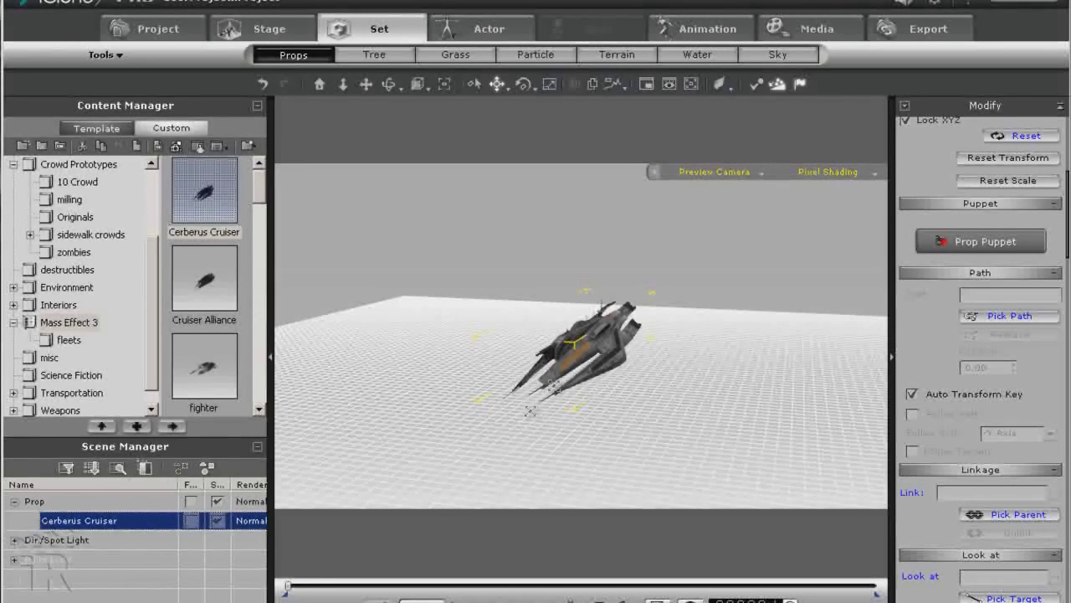
# - Multi-duplicate the Cerberus Cruiser with 17 copies in a row, using an X move of 946
pyautogui.click(389, 83)
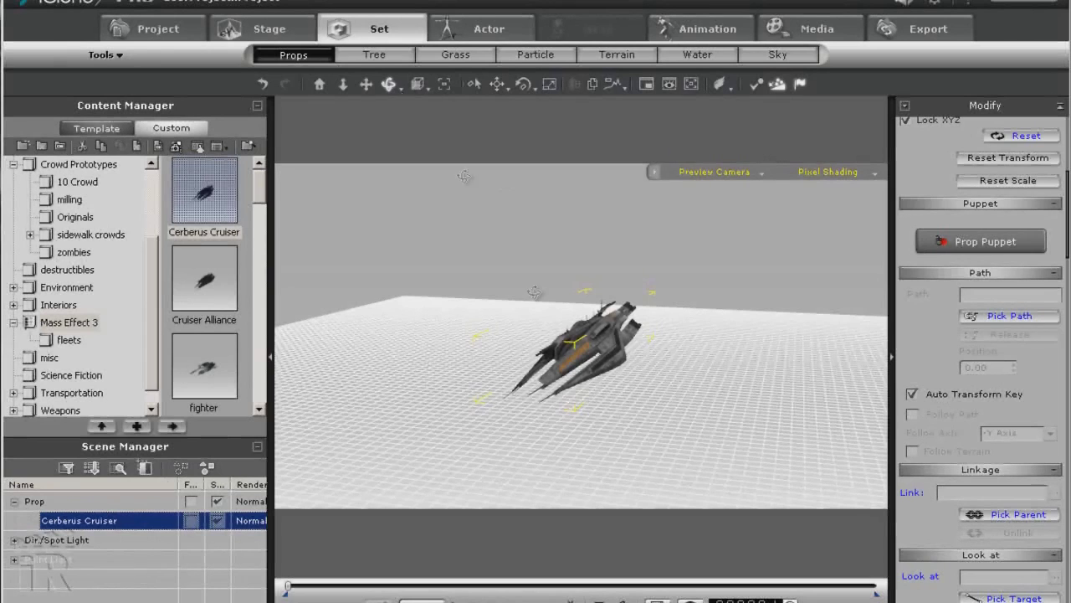
pyautogui.moveTo(568, 325); pyautogui.dragTo(615, 341)
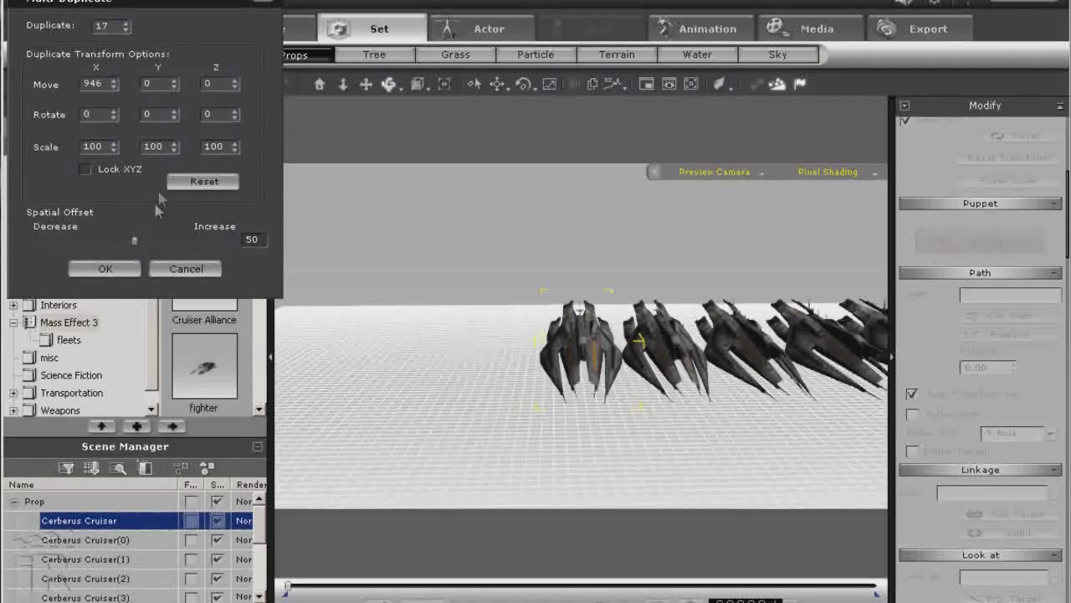
pyautogui.click(104, 269)
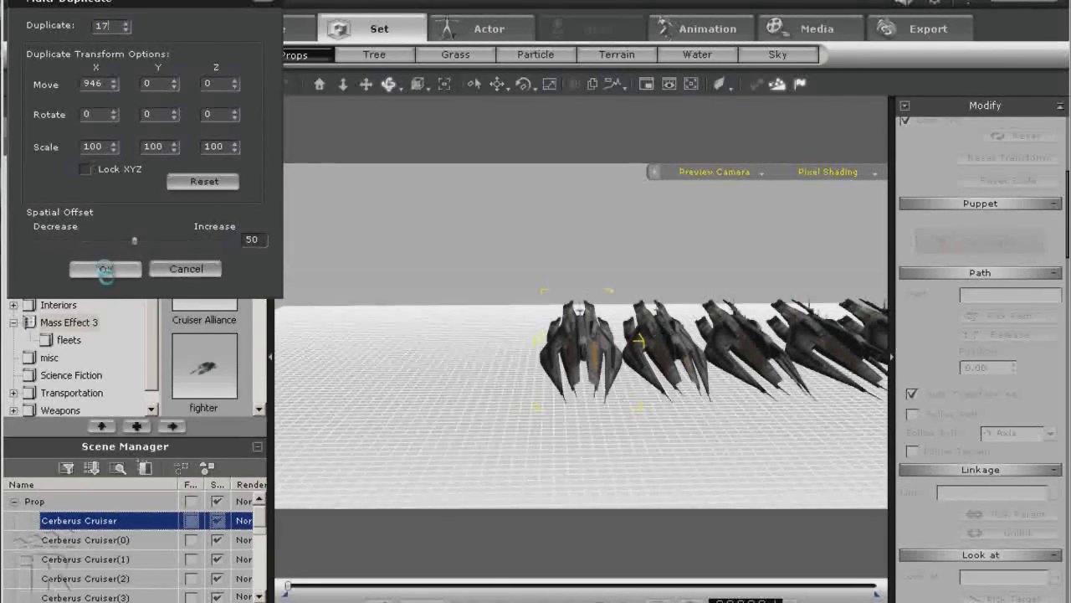
# - Scatter the row of cruisers into a loose formation at varied depths and heights, and check it from several angles
pyautogui.click(366, 86)
pyautogui.moveTo(586, 343); pyautogui.dragTo(802, 383)
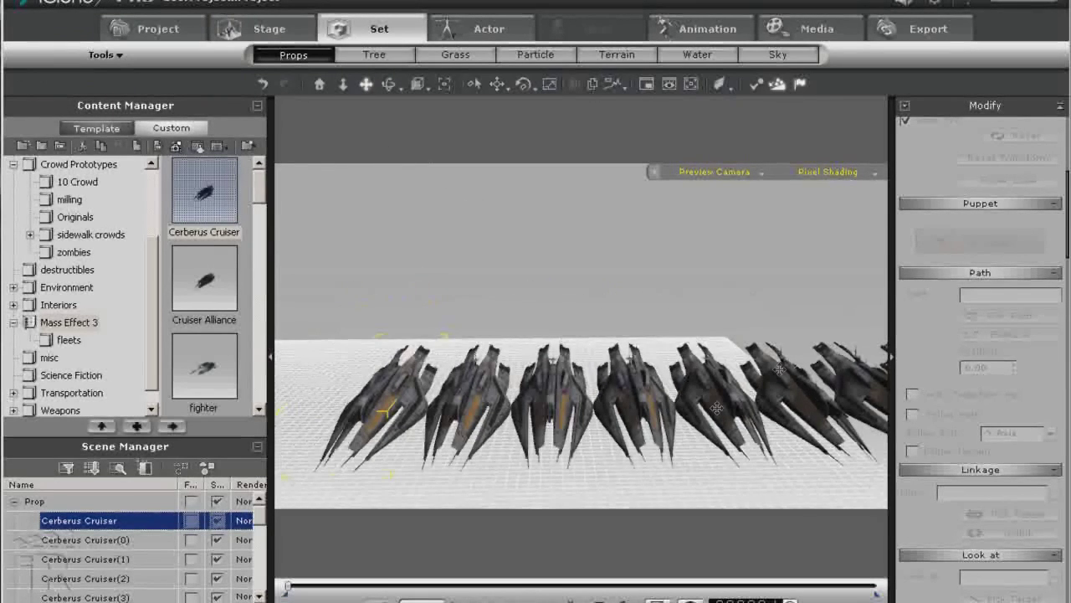
pyautogui.moveTo(672, 367); pyautogui.dragTo(761, 355)
pyautogui.moveTo(694, 354); pyautogui.dragTo(538, 443)
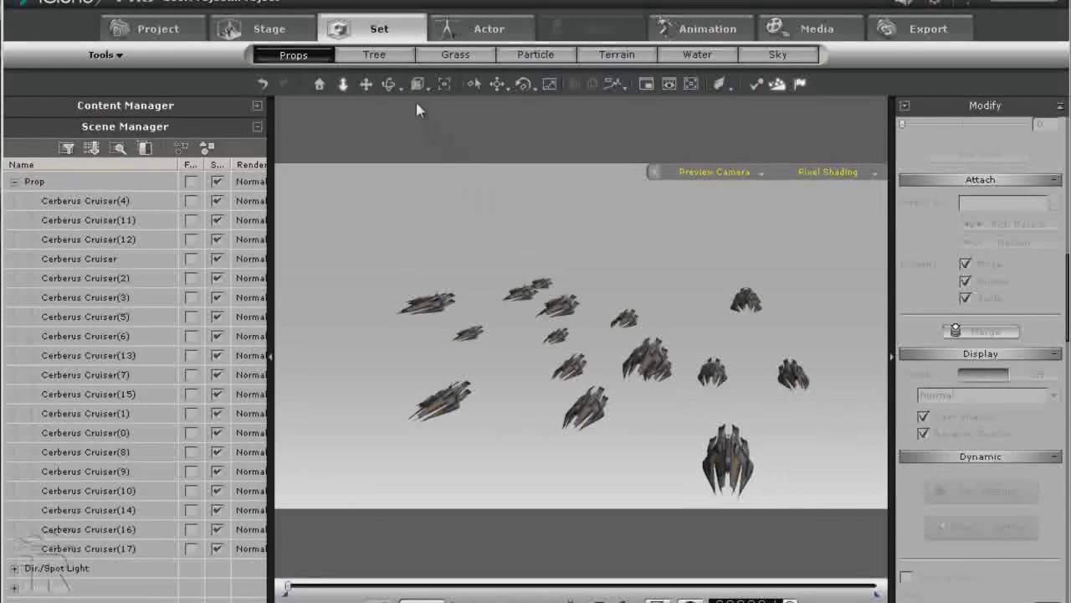
pyautogui.click(640, 365)
pyautogui.moveTo(584, 263); pyautogui.dragTo(548, 418)
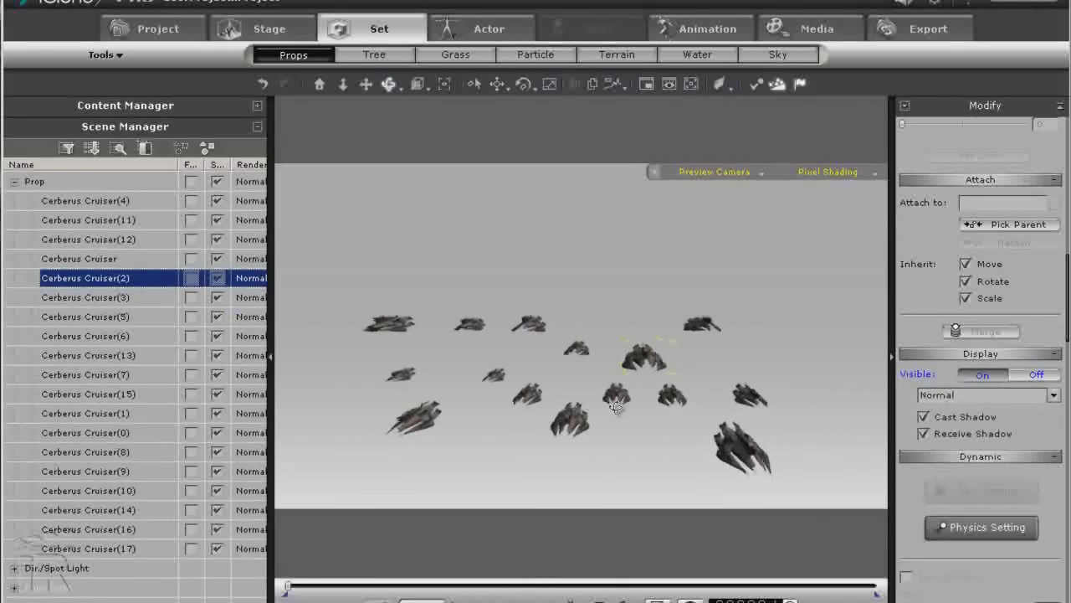
# - Attach all the other cruisers, from Cerberus Cruiser(11) to Cerberus Cruiser(17), to Cerberus Cruiser(4) as their parent
pyautogui.click(86, 549)
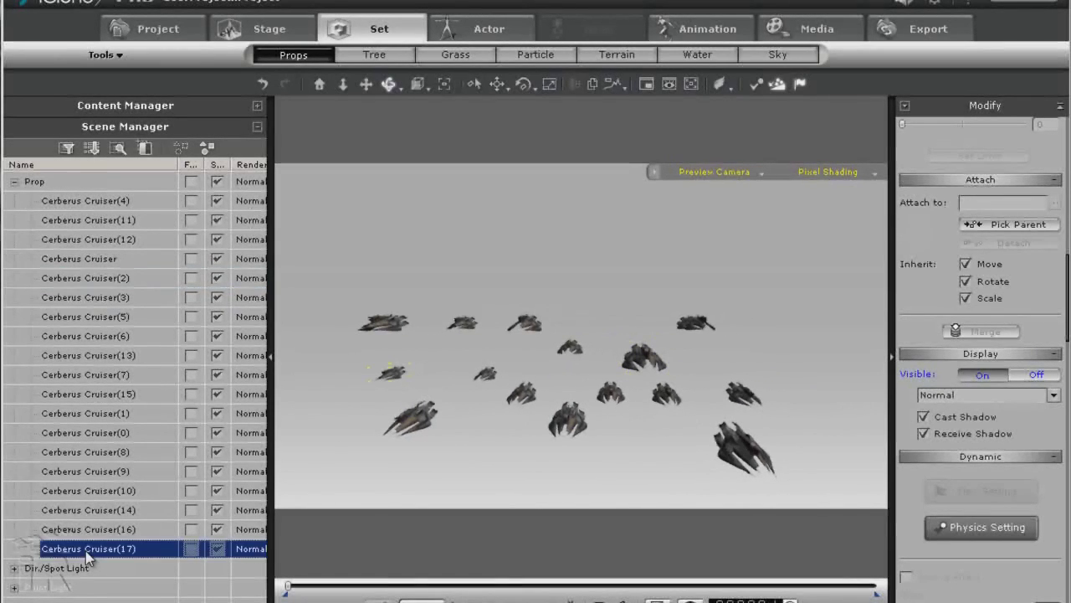
pyautogui.keyDown('shift'); pyautogui.click(91, 220); pyautogui.keyUp('shift')
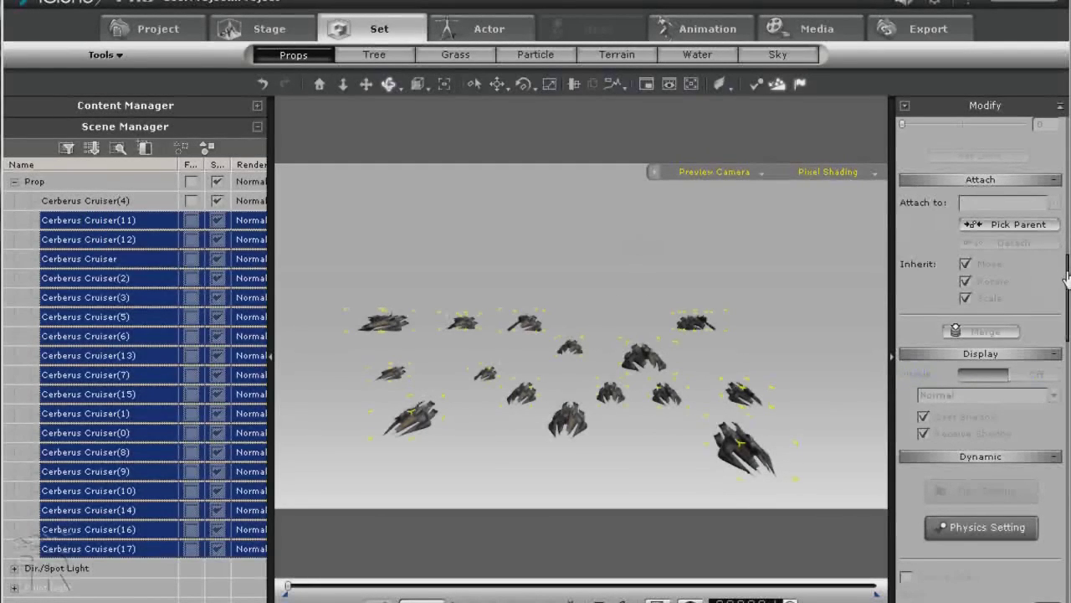
pyautogui.scroll(3, 1068, 280)
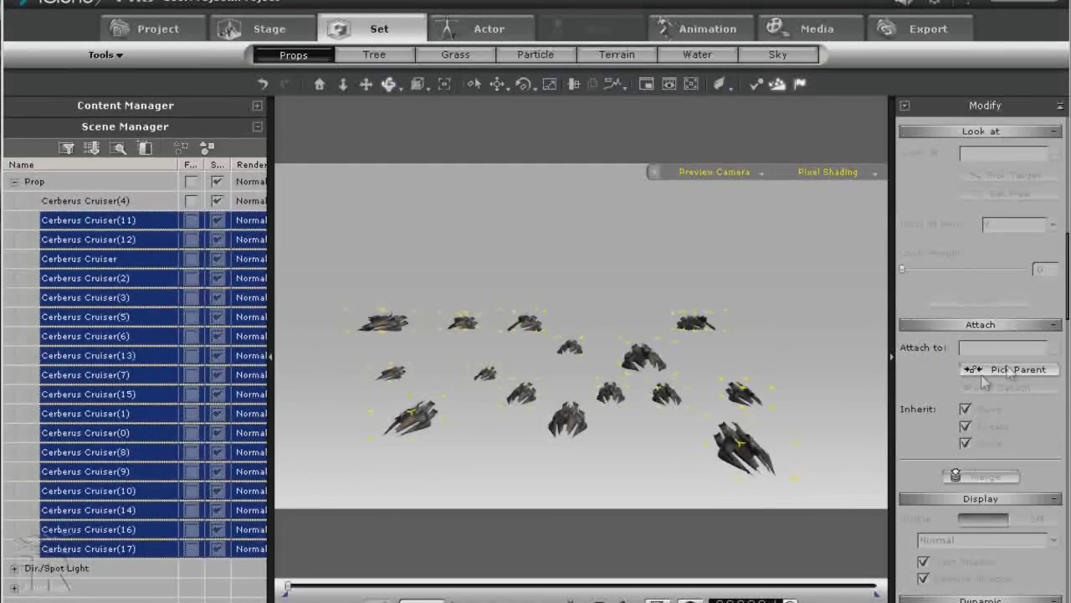
pyautogui.moveTo(92, 198); pyautogui.dragTo(92, 201)
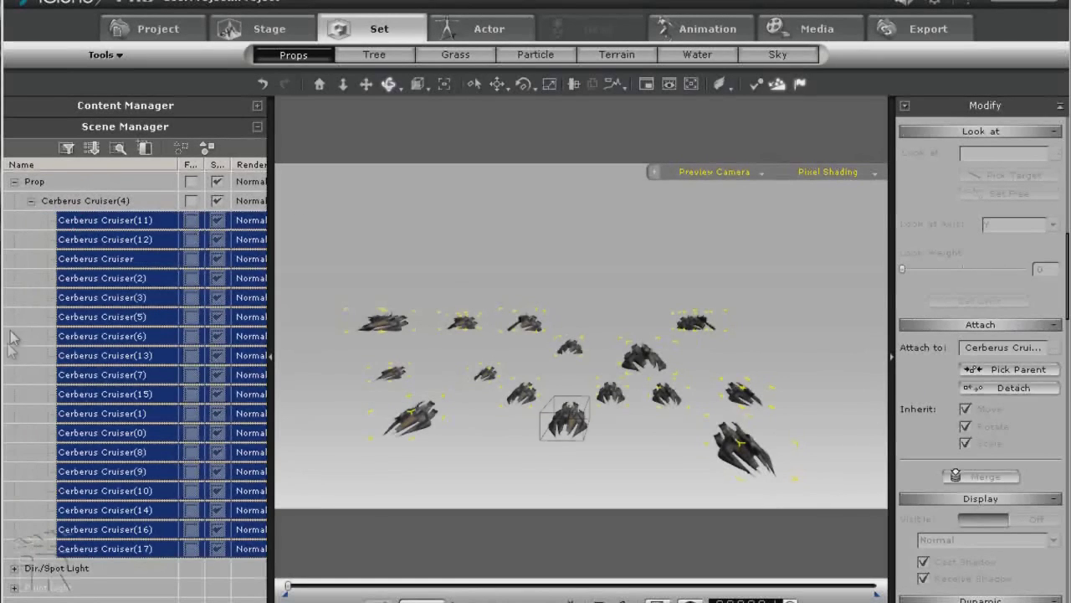
pyautogui.click(31, 201)
# - Multi-duplicate the Cerberus Cruiser(4) group with 6 copies receding diagonally behind the right side of the formation
pyautogui.click(109, 202)
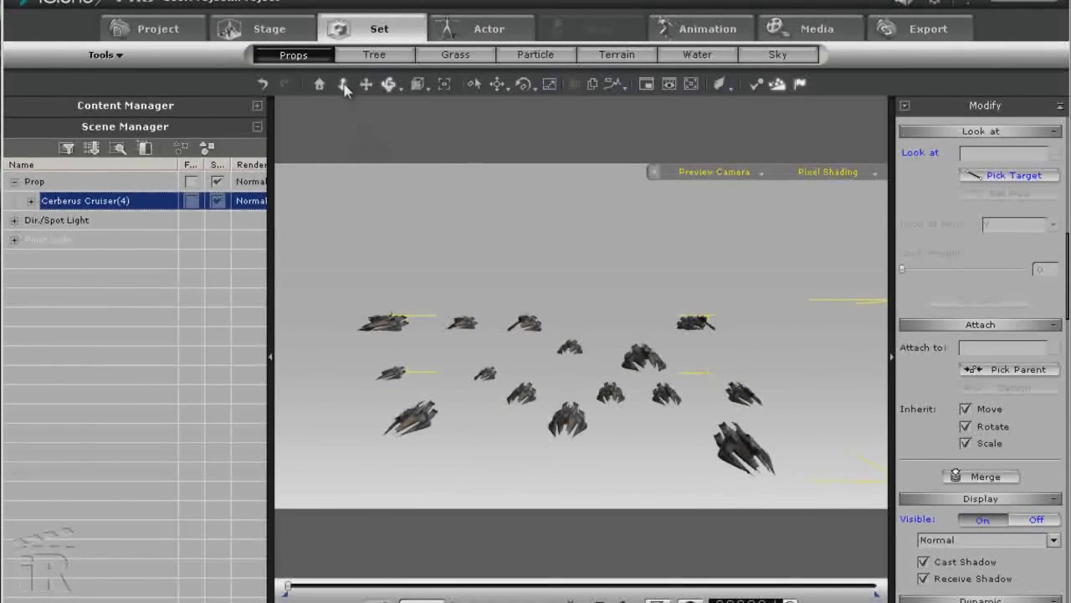
pyautogui.moveTo(501, 243); pyautogui.dragTo(540, 358)
pyautogui.hotkey('ctrl', 'v')
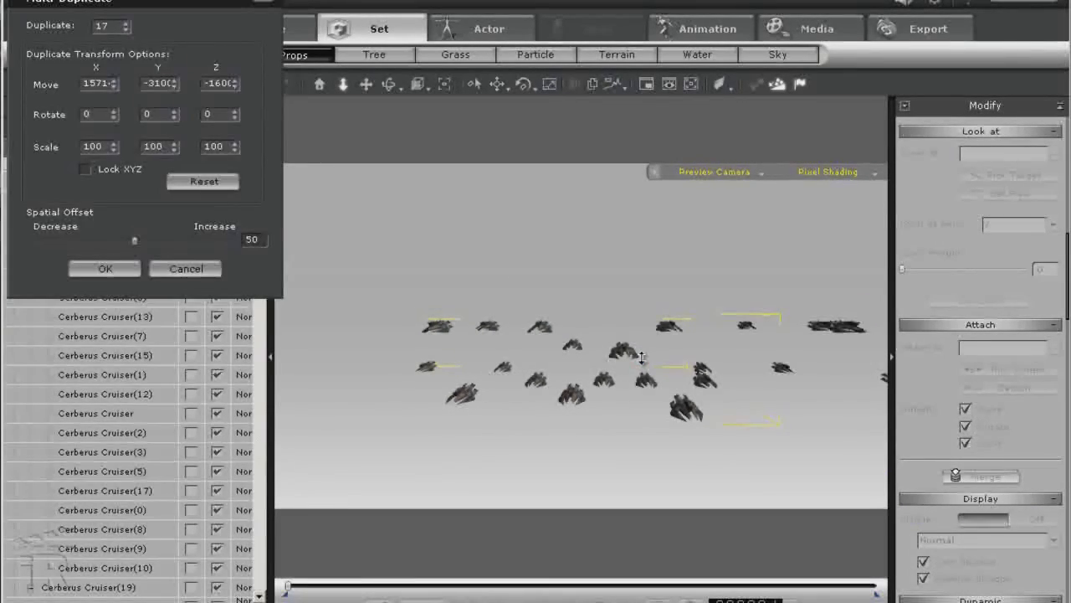
pyautogui.click(101, 26)
pyautogui.write('6')
pyautogui.click(497, 84)
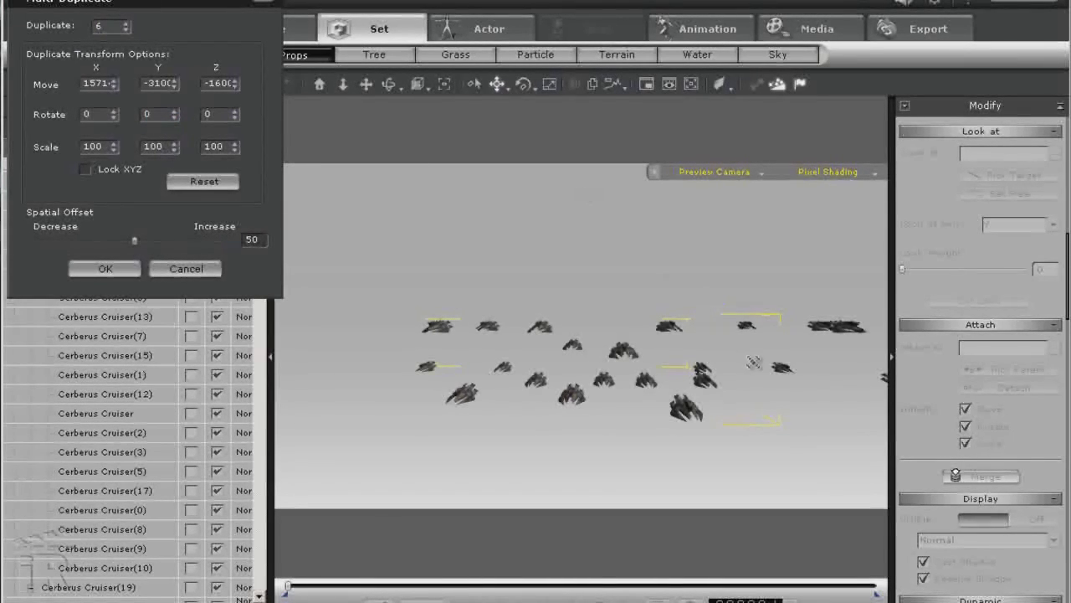
pyautogui.moveTo(760, 366); pyautogui.dragTo(794, 369)
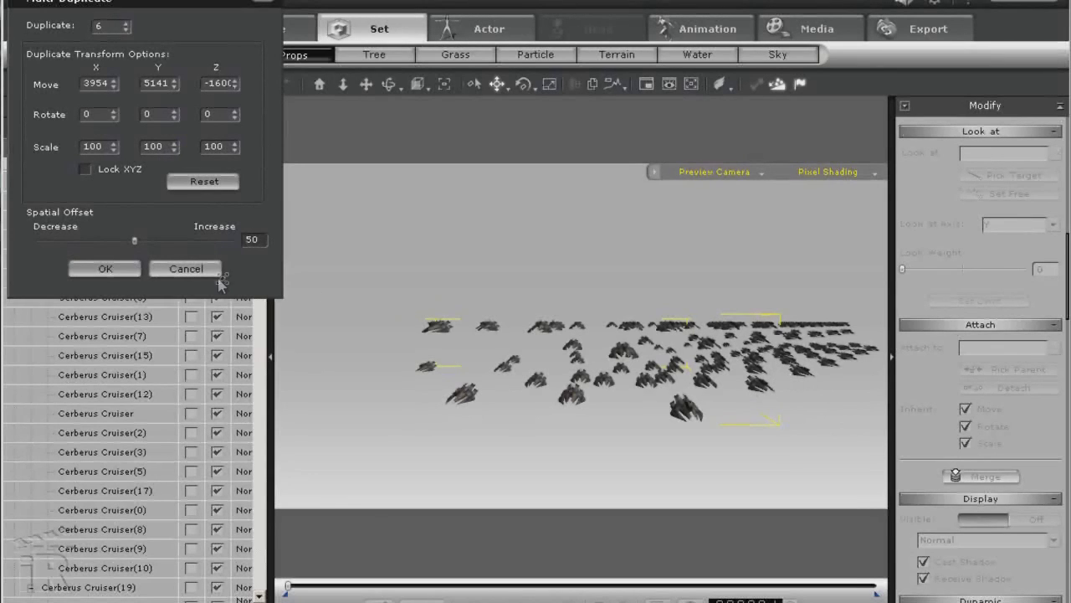
pyautogui.click(105, 269)
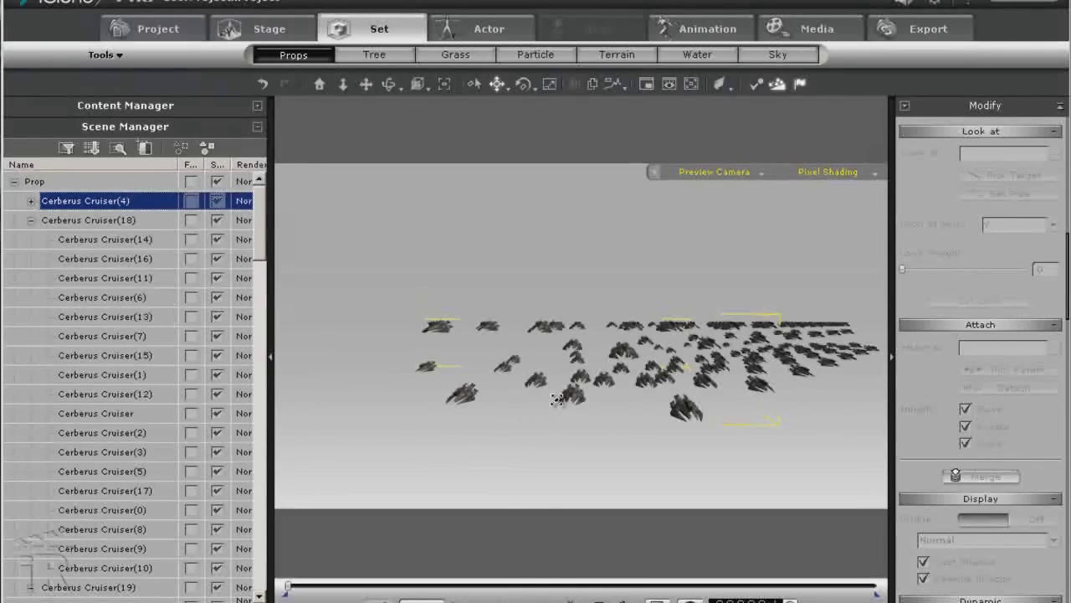
# - Multi-duplicate the Cerberus Cruiser(4) group again with 6 copies extending diagonally behind the left side of the formation
pyautogui.hotkey('ctrl', 'd')
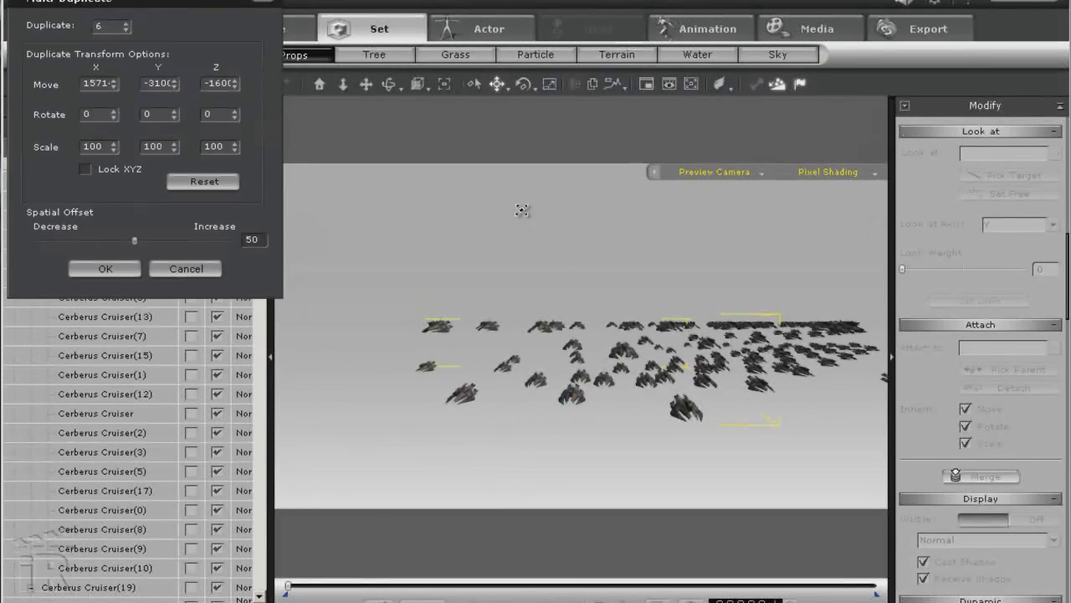
pyautogui.moveTo(674, 377); pyautogui.dragTo(626, 369)
pyautogui.moveTo(596, 503); pyautogui.dragTo(611, 500)
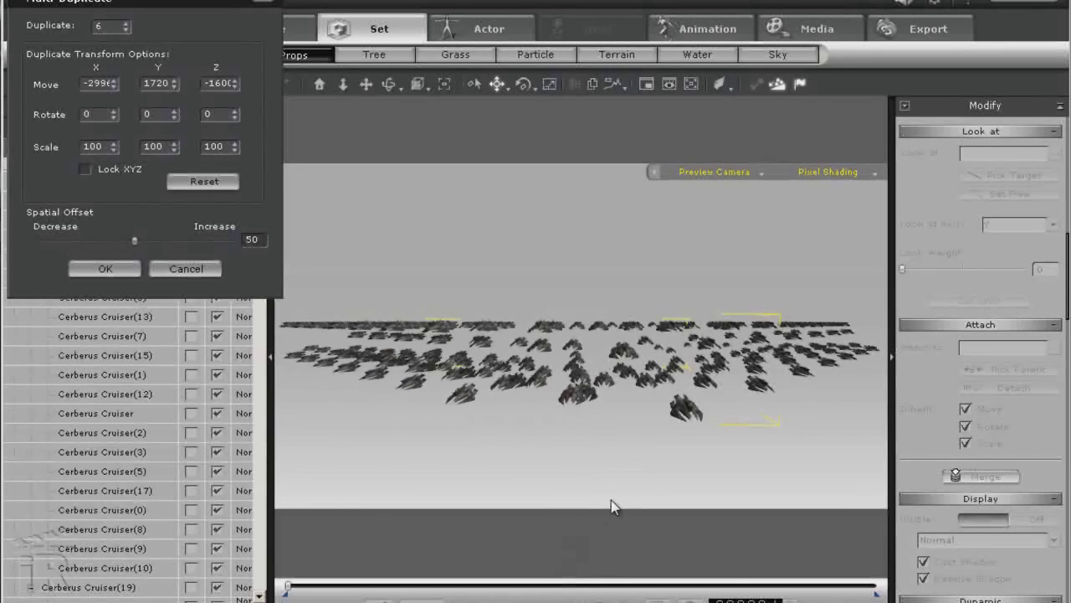
pyautogui.moveTo(549, 386); pyautogui.dragTo(560, 413)
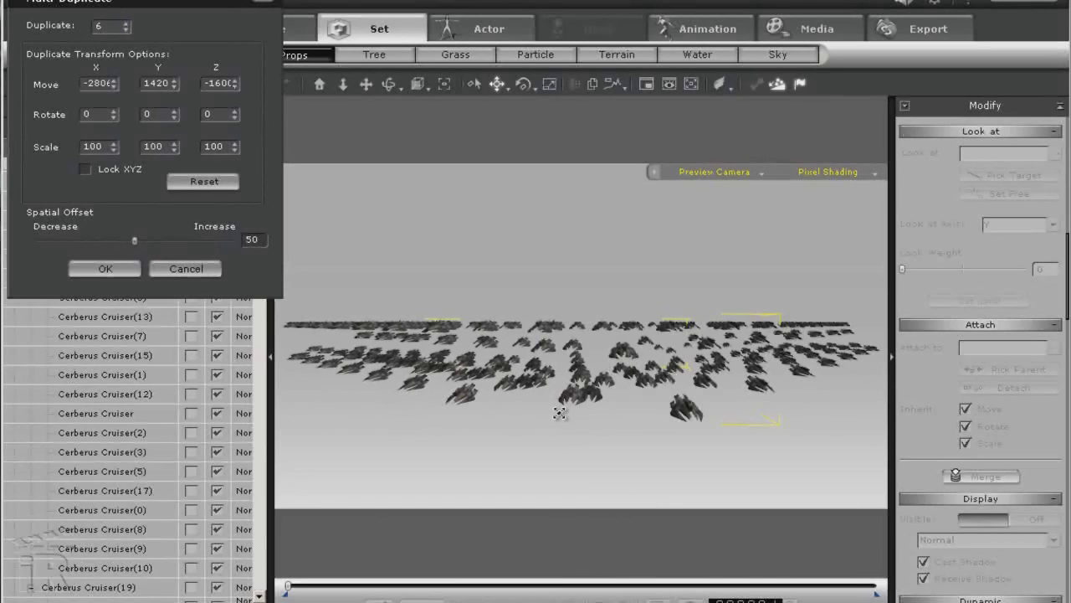
pyautogui.click(106, 270)
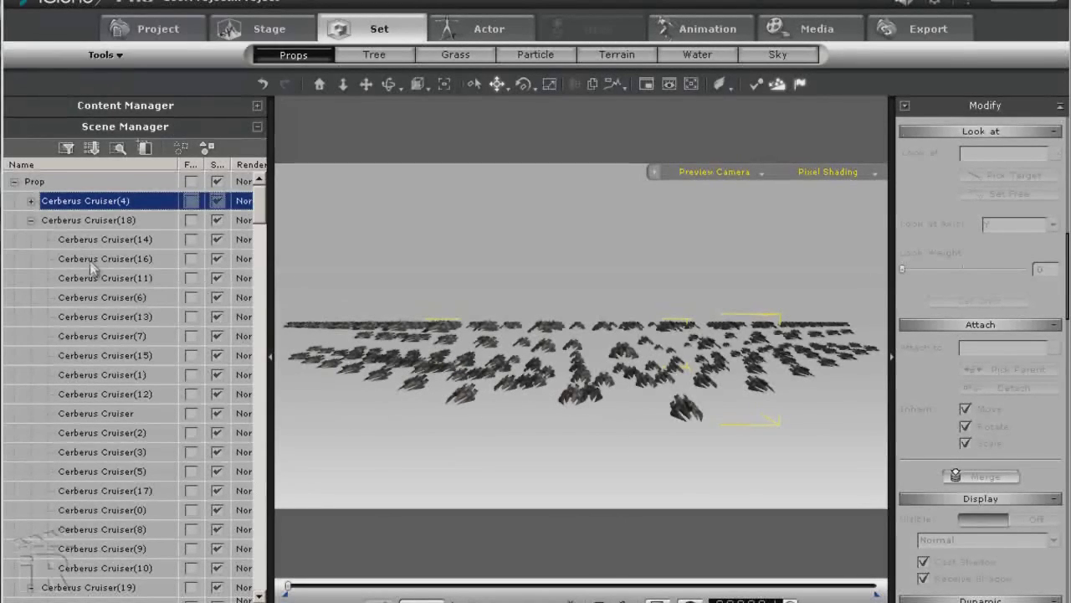
# - Attach all the duplicated cruisers, from Cerberus Cruiser(18) through the end of the prop list, to Cerberus Cruiser(4) as their parent
pyautogui.click(86, 220)
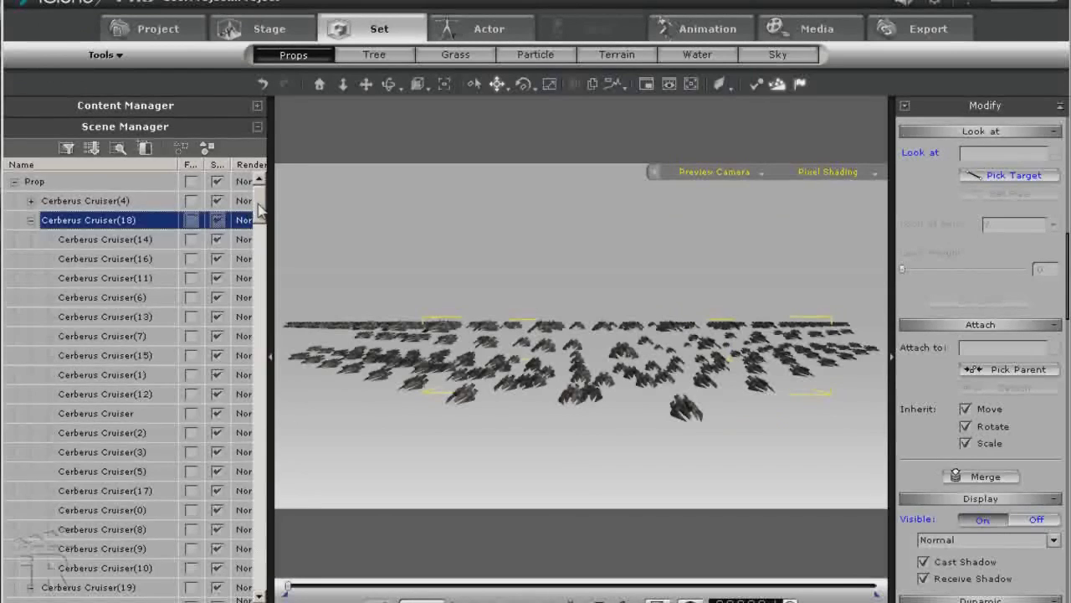
pyautogui.moveTo(259, 210); pyautogui.dragTo(262, 558)
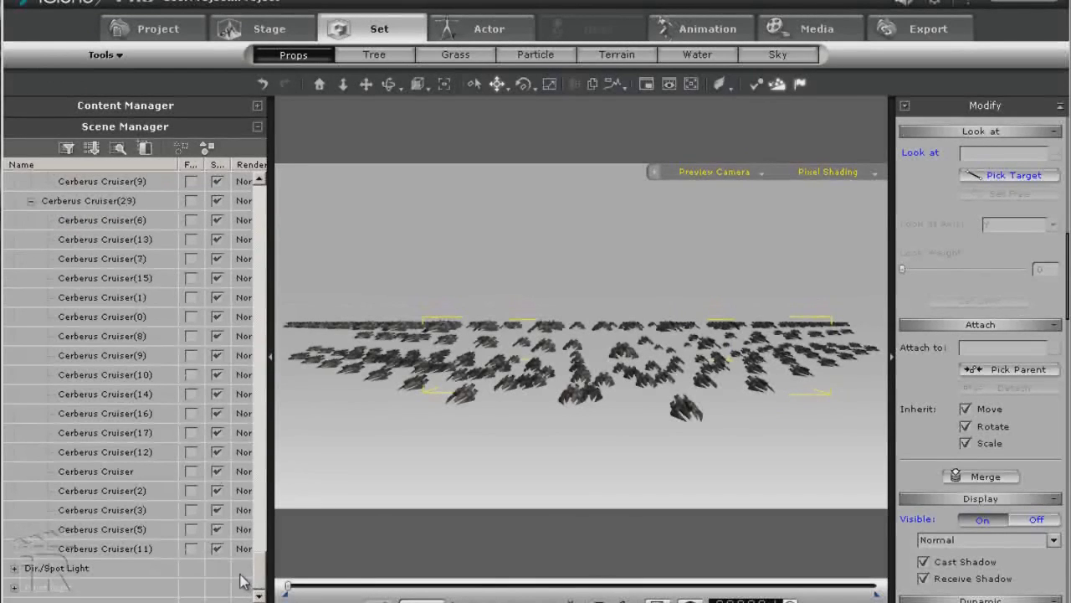
pyautogui.click(117, 547)
pyautogui.hotkey('ctrl', 'a')
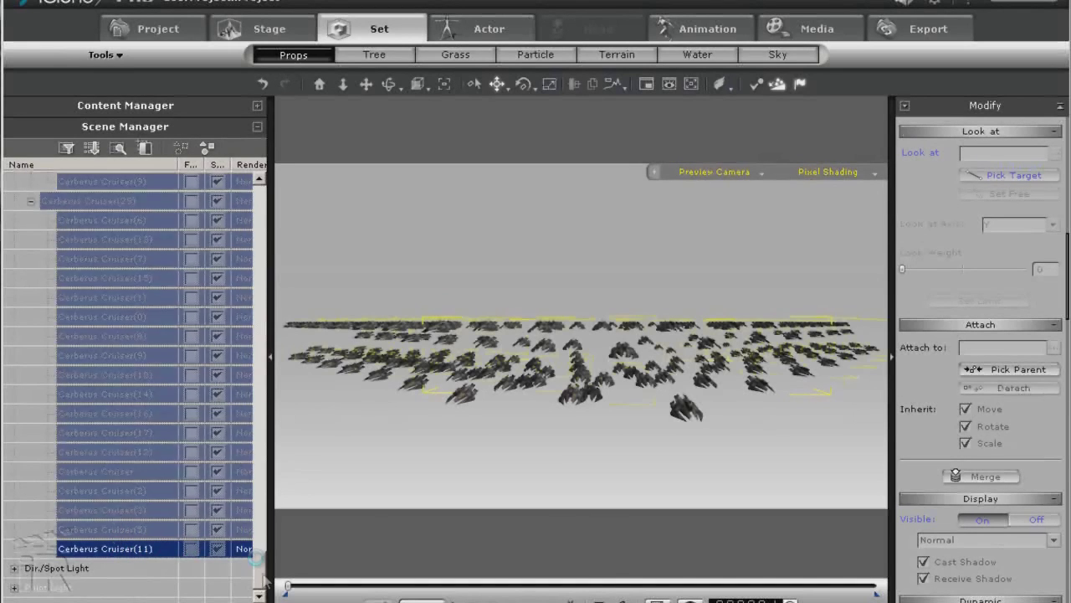
pyautogui.moveTo(264, 579); pyautogui.dragTo(281, 210)
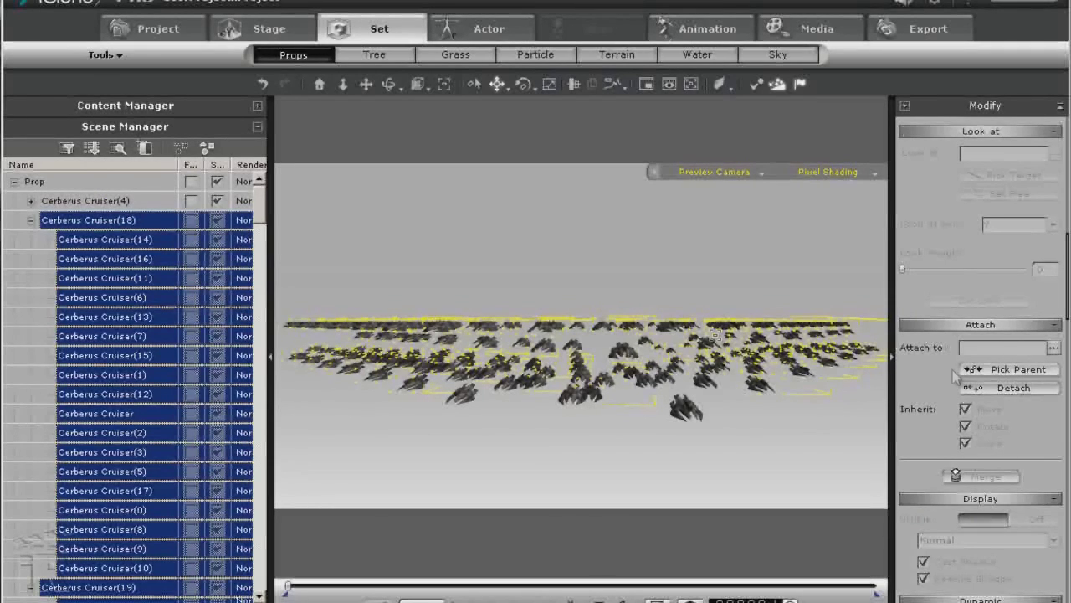
pyautogui.click(108, 201)
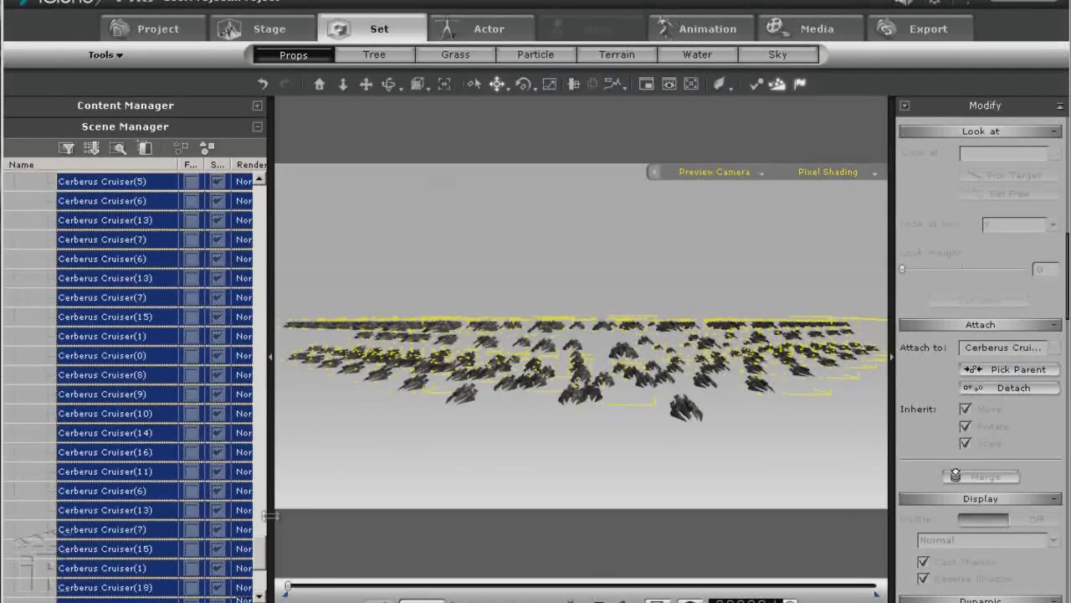
pyautogui.click(71, 206)
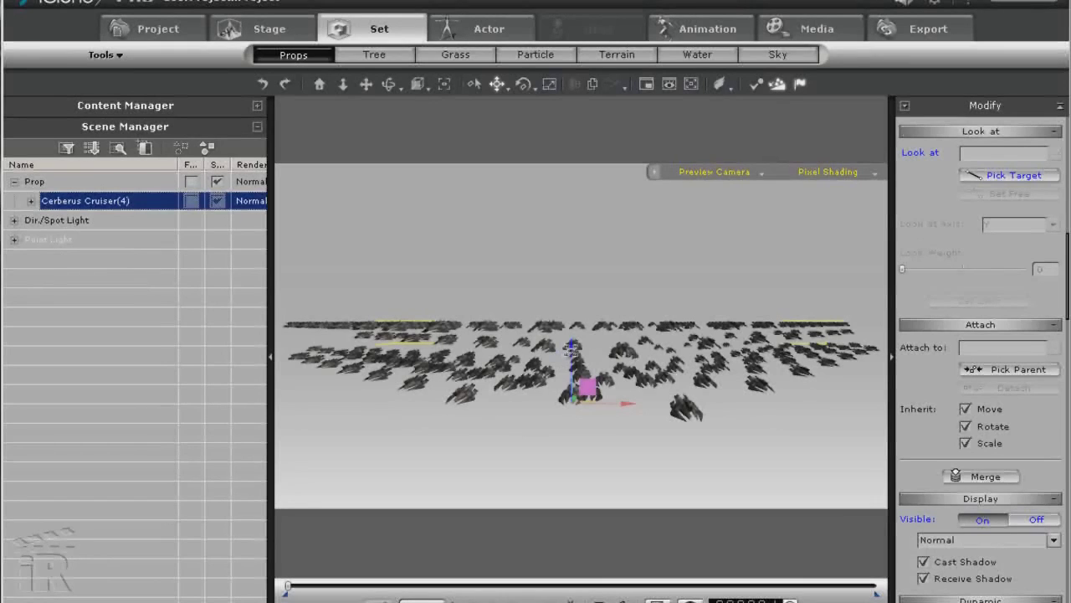
# - Duplicate the combined Cerberus Cruiser(4) fleet once above the original and once below it, and check the stacked layers from different angles
pyautogui.keyDown('ctrl'); pyautogui.moveTo(572, 346); pyautogui.dragTo(588, 238); pyautogui.keyUp('ctrl')
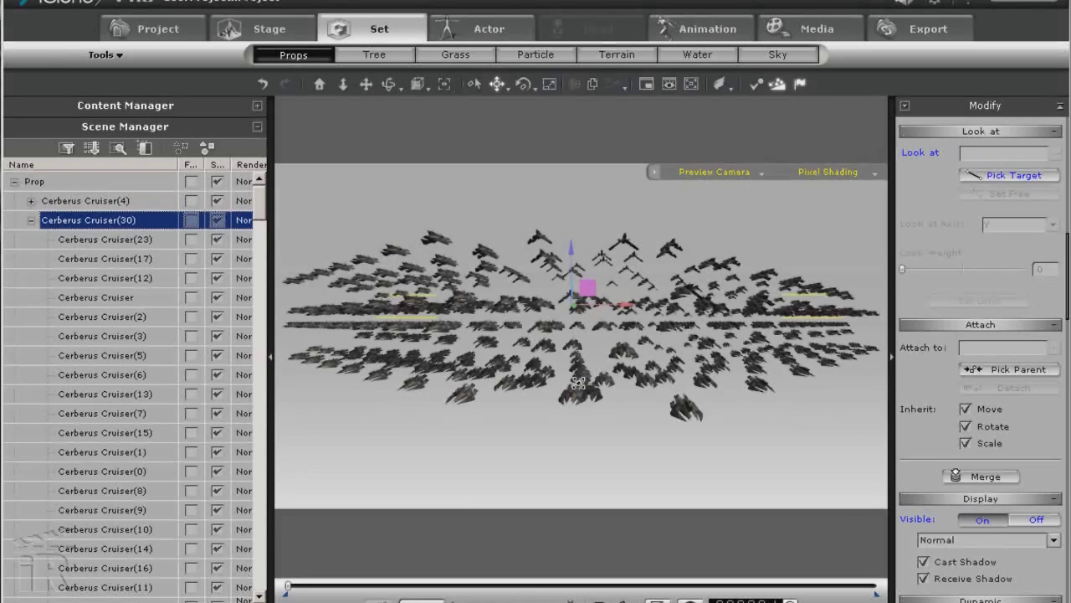
pyautogui.keyDown('ctrl'); pyautogui.moveTo(578, 383); pyautogui.dragTo(574, 517); pyautogui.keyUp('ctrl')
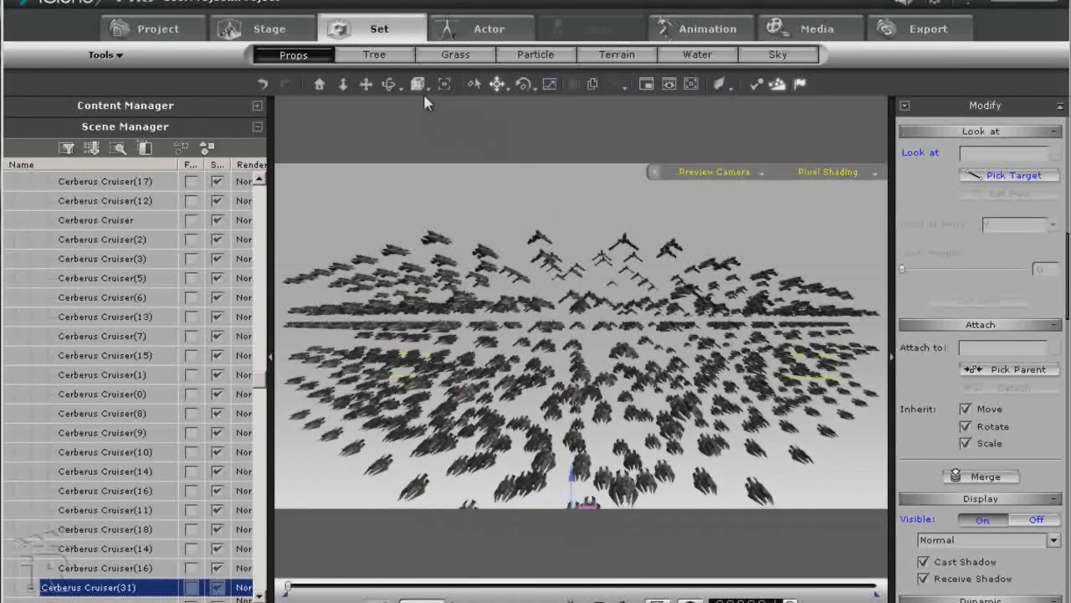
pyautogui.click(366, 83)
pyautogui.moveTo(605, 351); pyautogui.dragTo(562, 130)
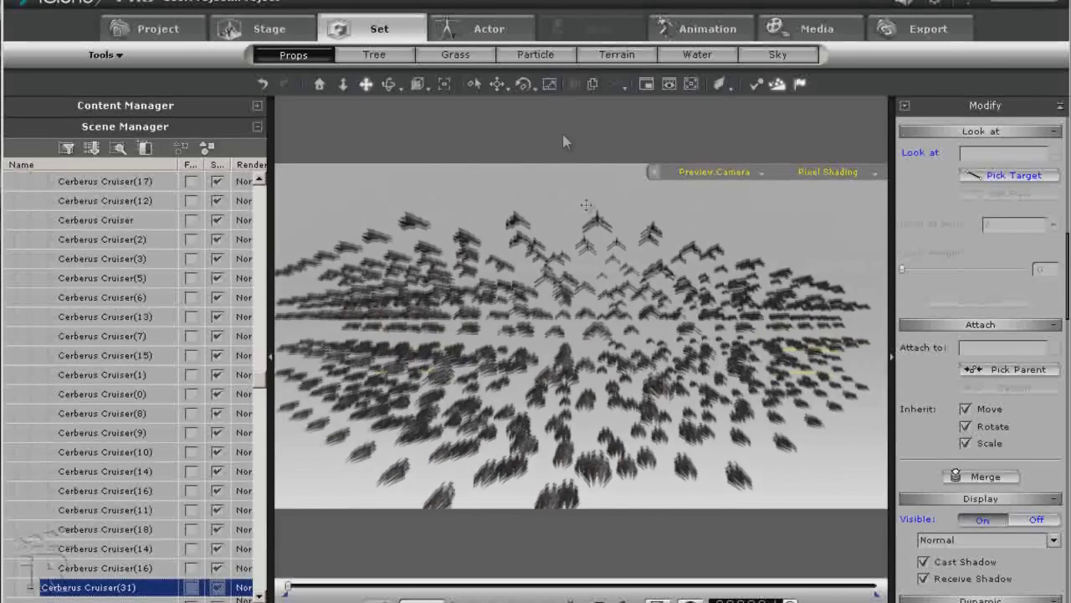
pyautogui.click(497, 84)
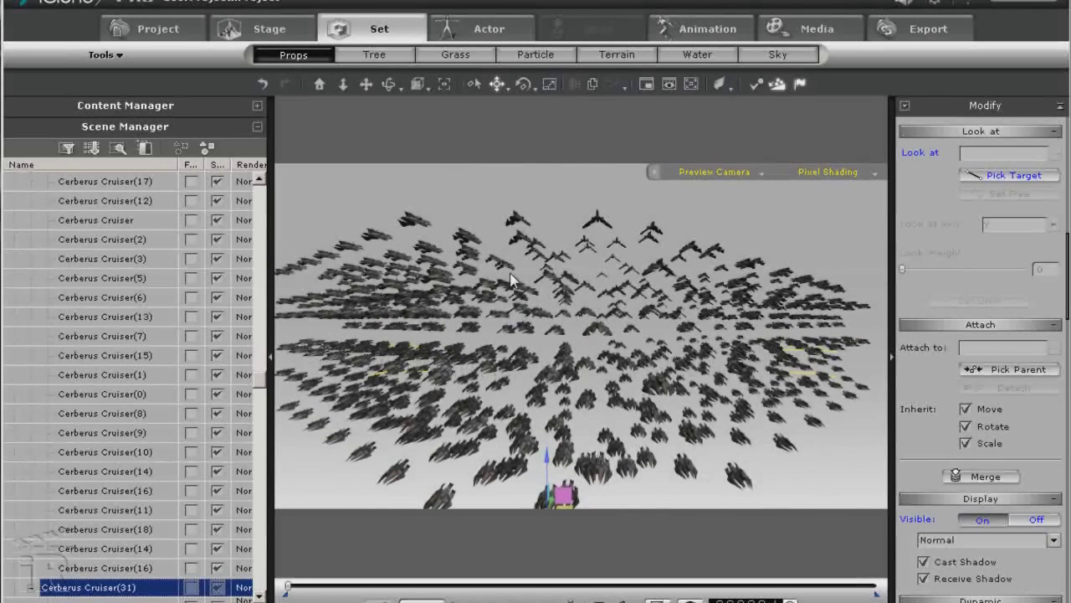
pyautogui.moveTo(519, 311); pyautogui.dragTo(572, 311, button='right')
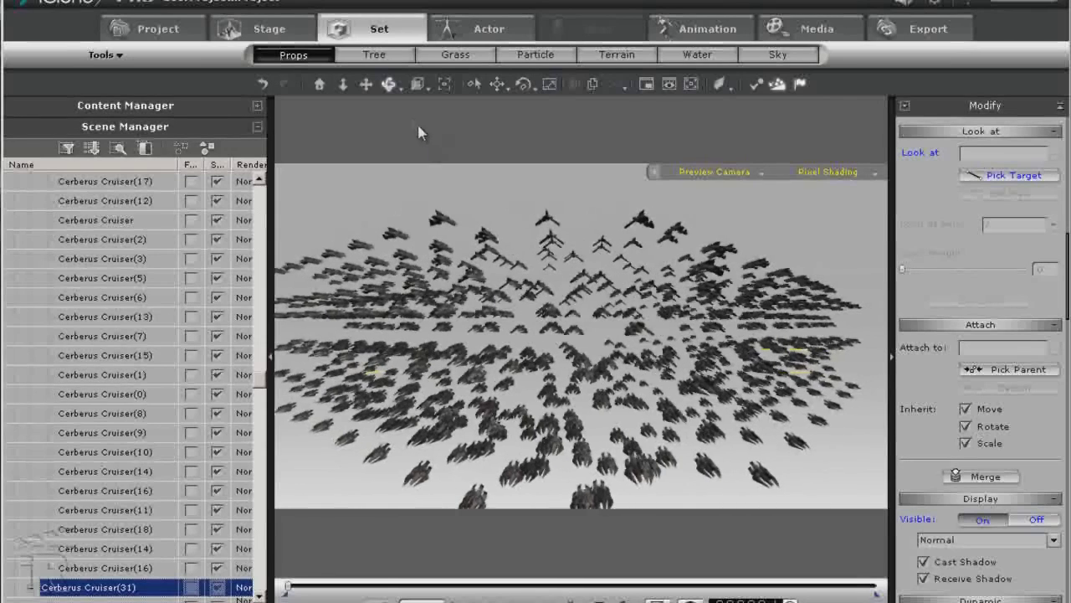
pyautogui.click(366, 84)
pyautogui.moveTo(485, 249); pyautogui.dragTo(538, 263)
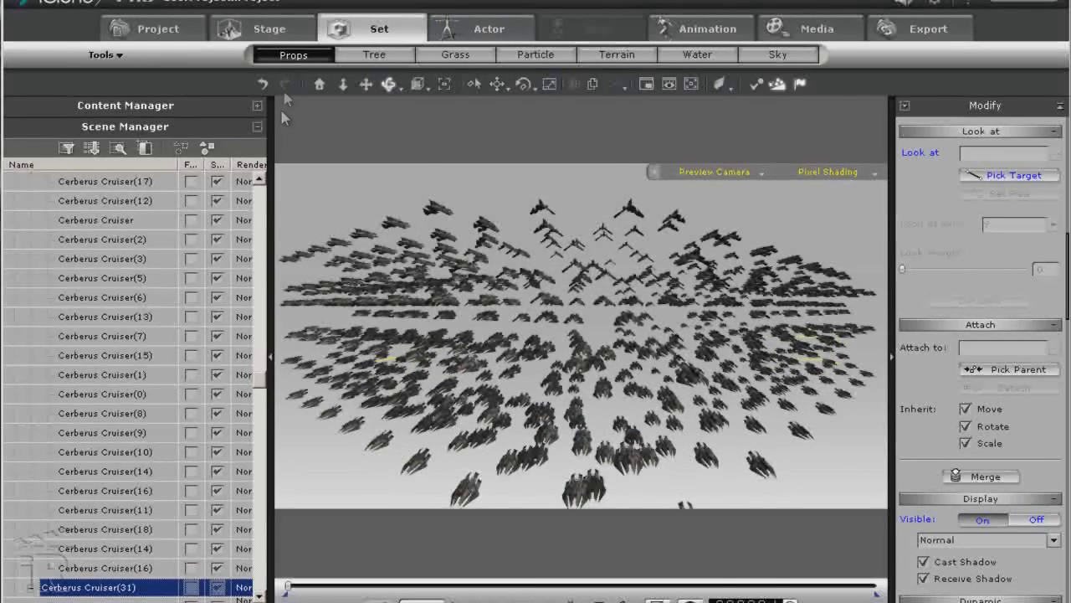
# - Add the Sphere Stars prop from the custom Mass Effect 3 props folder to the scene
pyautogui.click(257, 106)
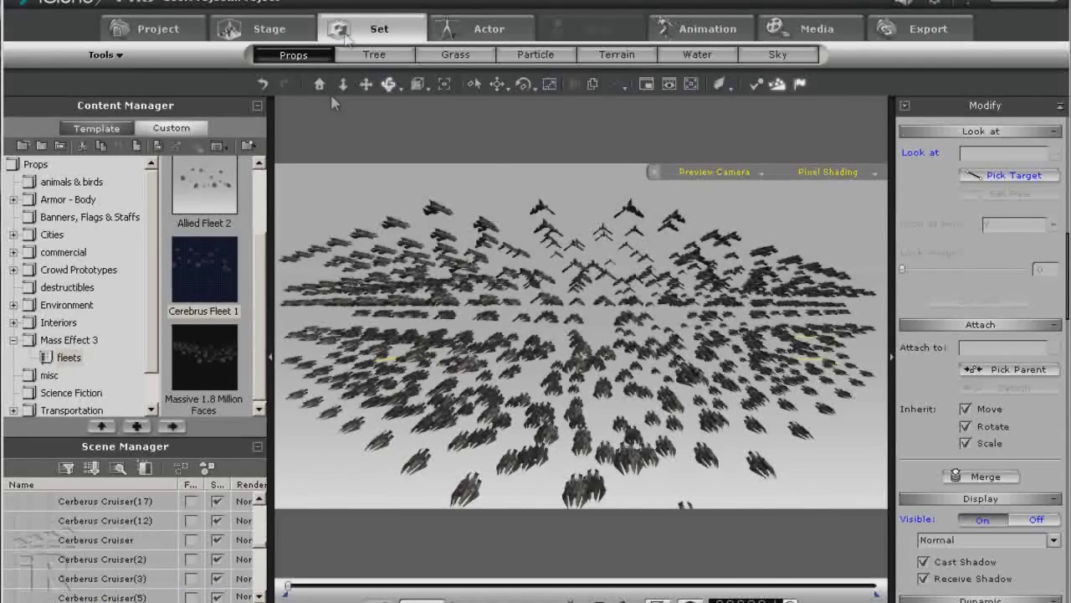
pyautogui.click(84, 343)
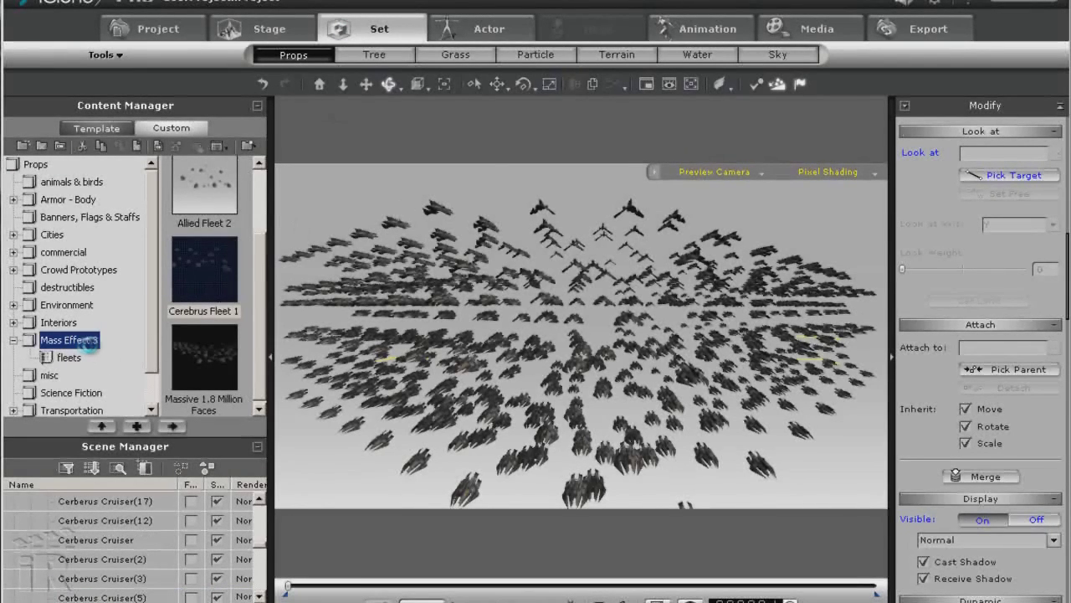
pyautogui.scroll(-4, 208, 318)
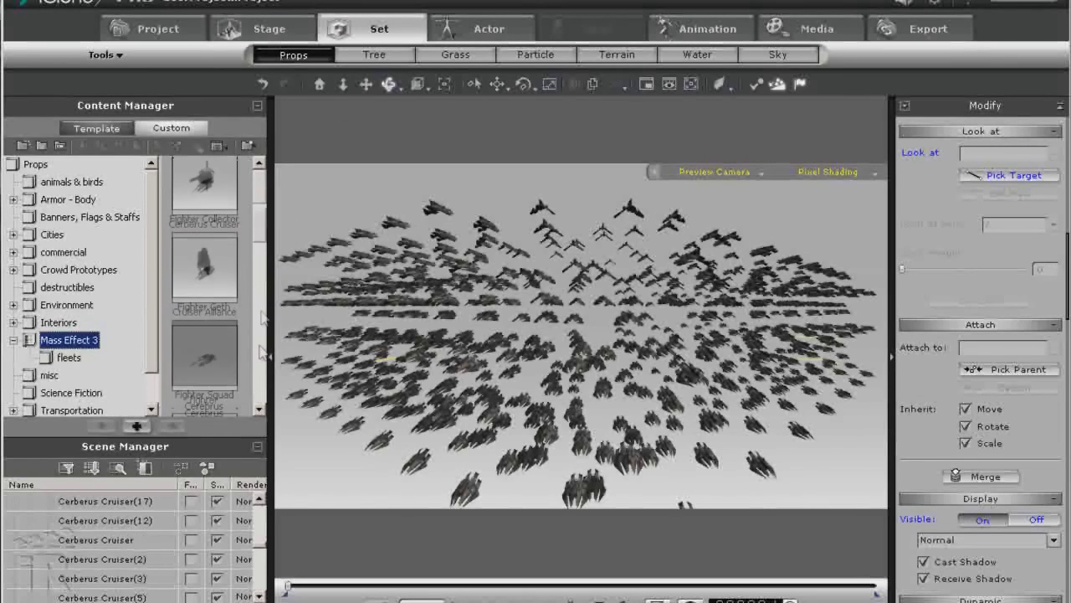
pyautogui.doubleClick(216, 293)
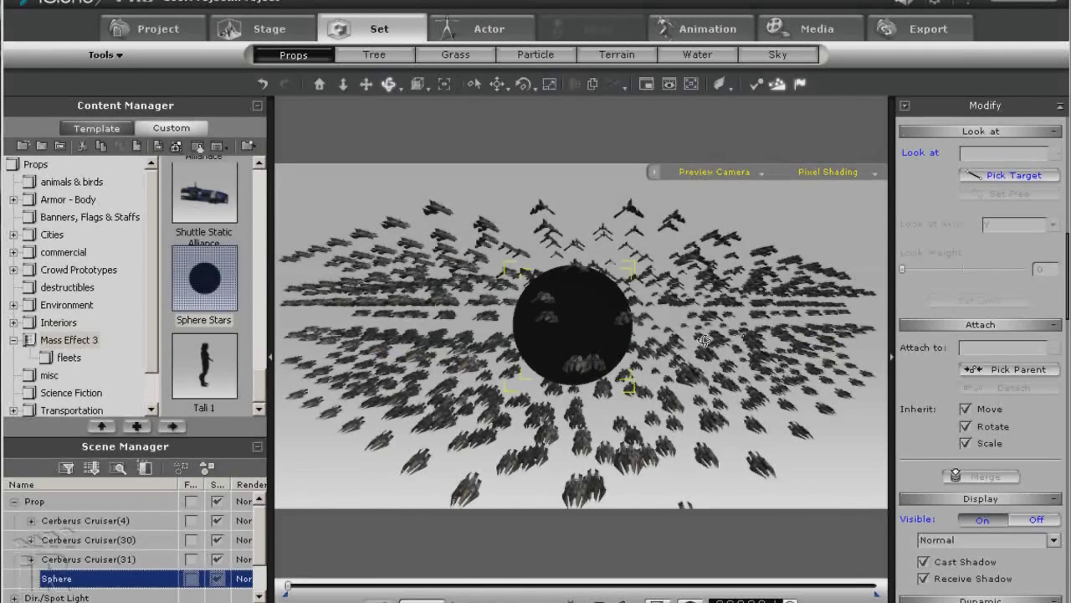
# - Scale the star sphere up until it encloses the whole fleet, and reset its transform
pyautogui.click(550, 84)
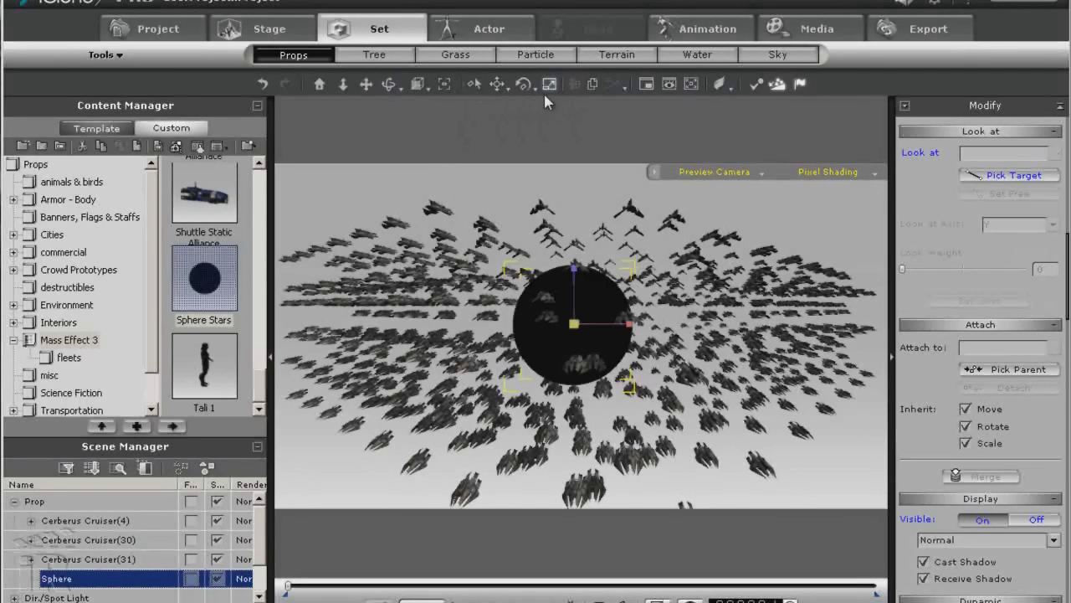
pyautogui.moveTo(575, 324); pyautogui.dragTo(619, 211)
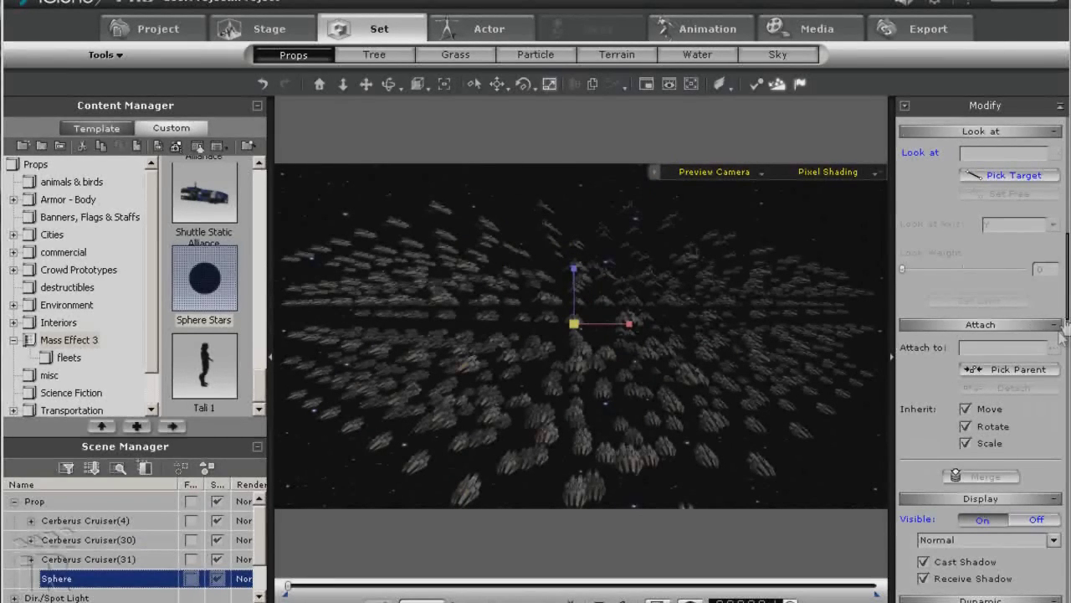
pyautogui.moveTo(1068, 317); pyautogui.dragTo(1067, 299)
pyautogui.click(1026, 342)
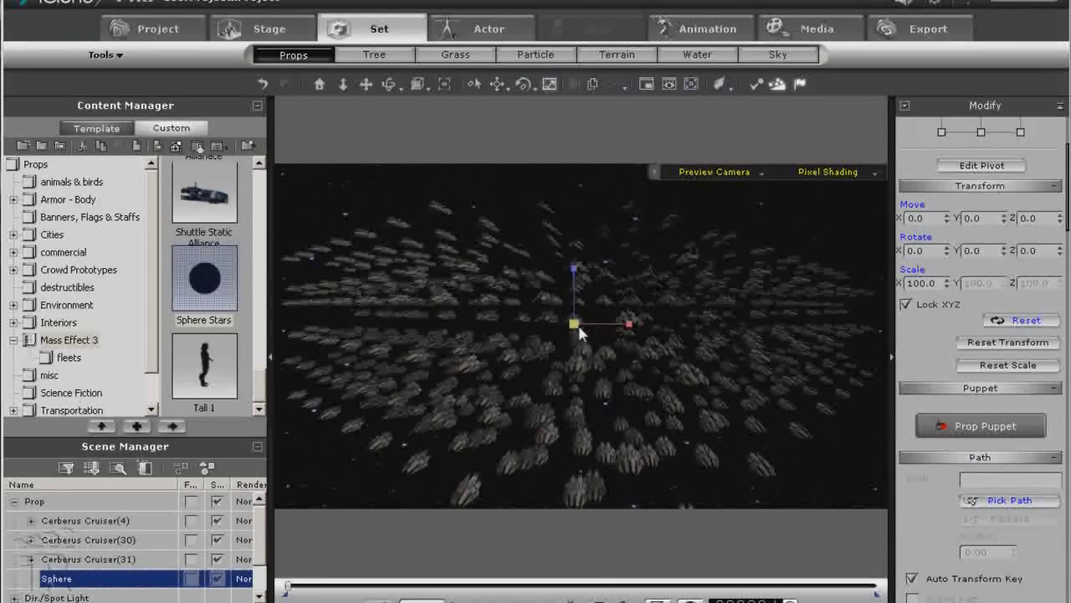
# - Try to rescale the star sphere again, and undo that scaling
pyautogui.moveTo(580, 322); pyautogui.dragTo(529, 453)
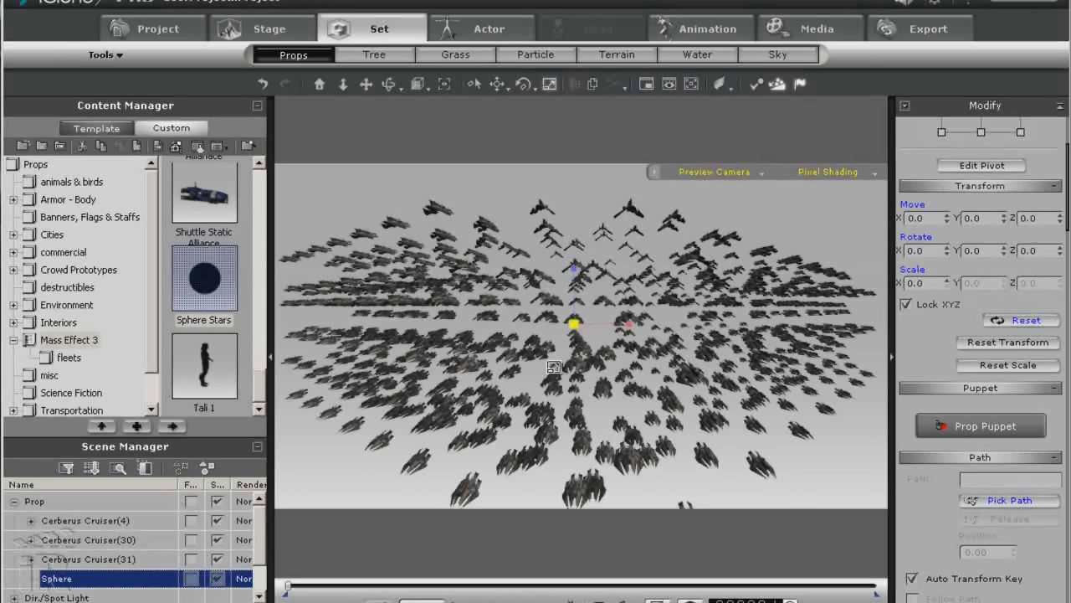
pyautogui.hotkey('ctrl', 'z')
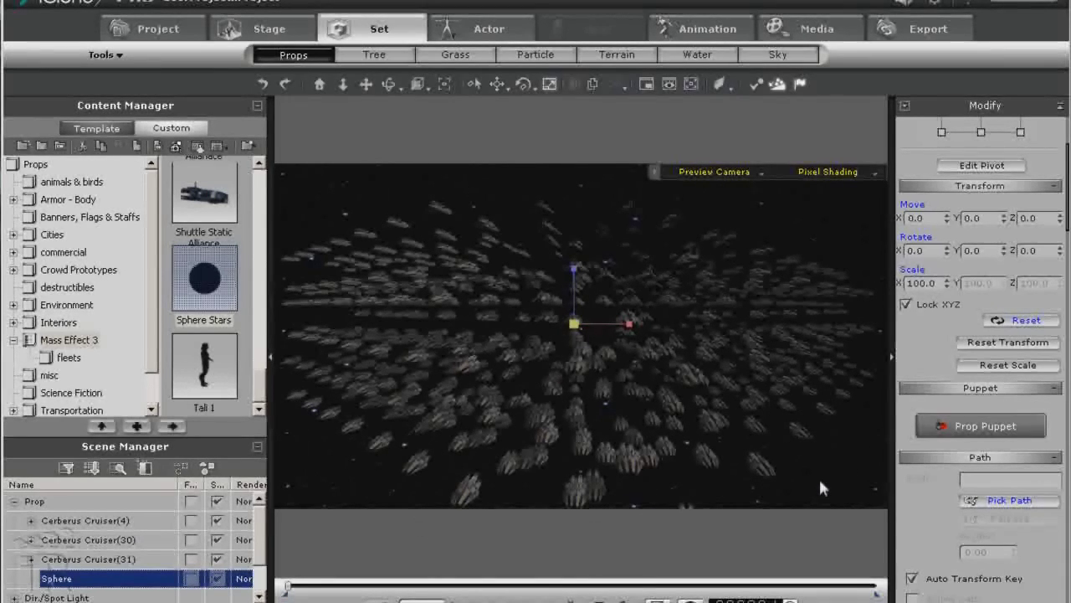
pyautogui.click(911, 578)
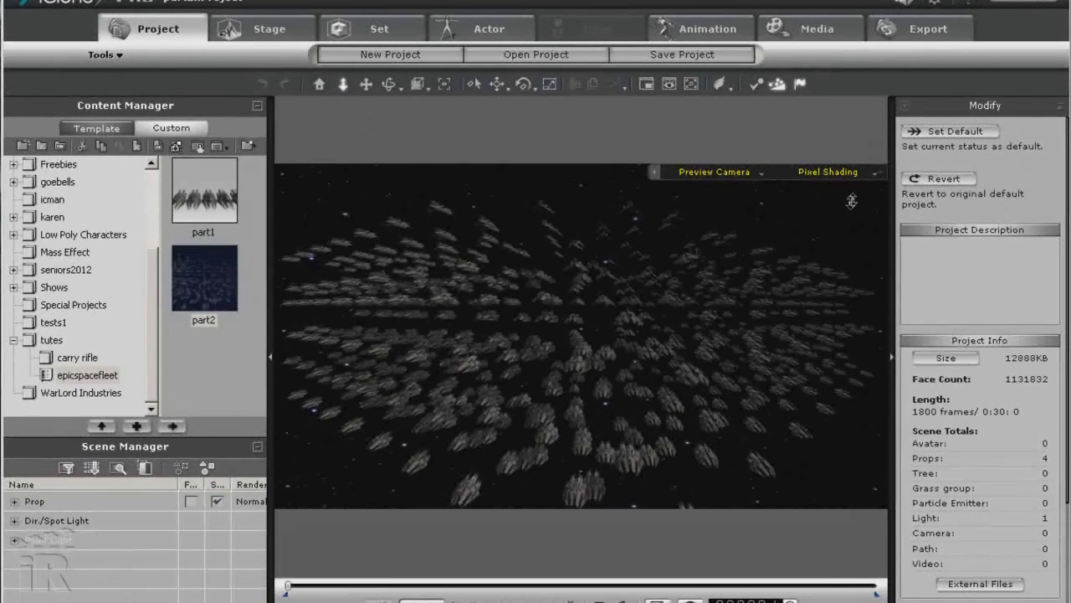
# - Set the viewport to Quick Shading and bring the view close in among the cruisers
pyautogui.click(874, 173)
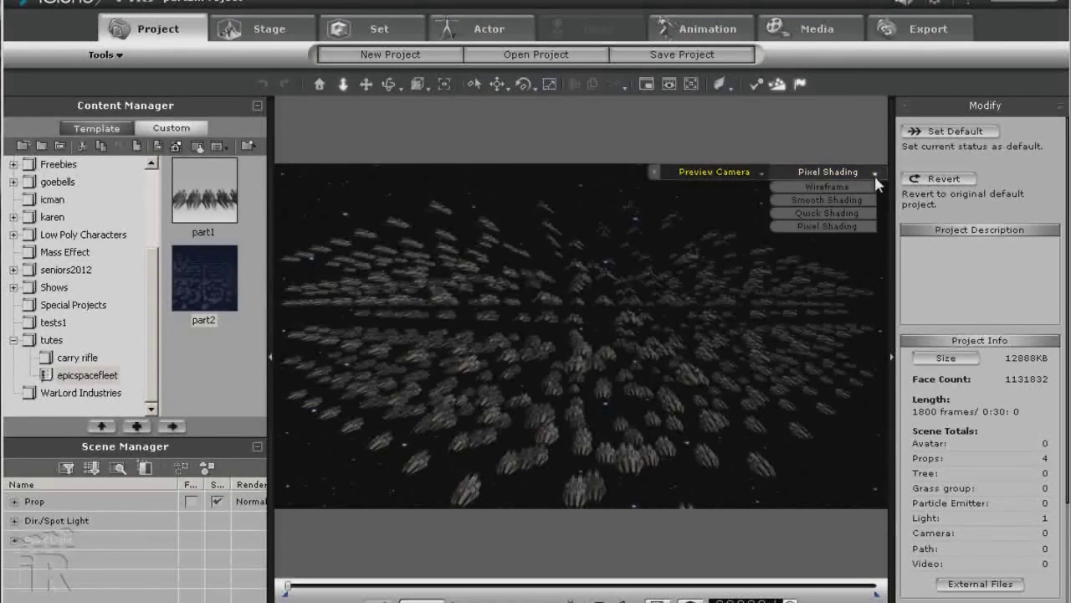
pyautogui.click(827, 213)
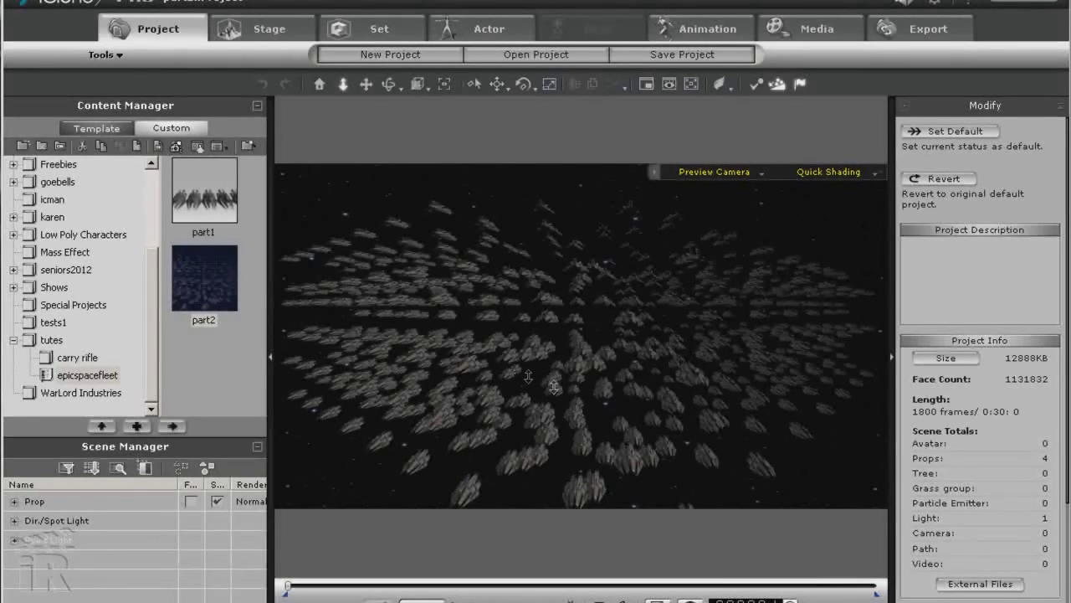
pyautogui.moveTo(596, 423); pyautogui.dragTo(588, 296)
pyautogui.moveTo(648, 469); pyautogui.dragTo(614, 411)
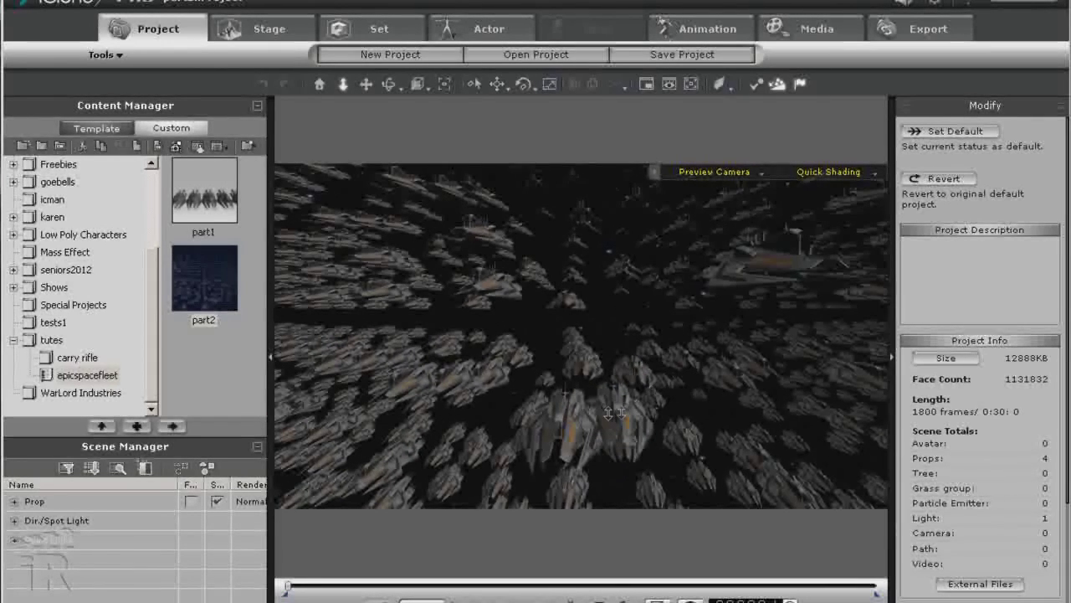
# - Add a new camera and orbit it to a starting view along the side of the fleet
pyautogui.click(13, 502)
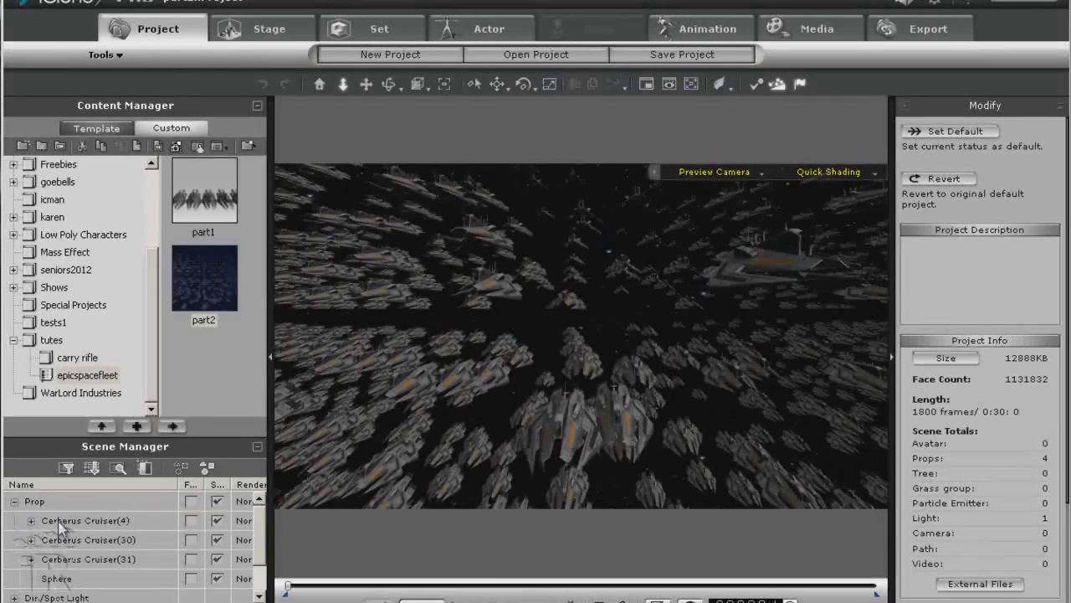
pyautogui.click(57, 521)
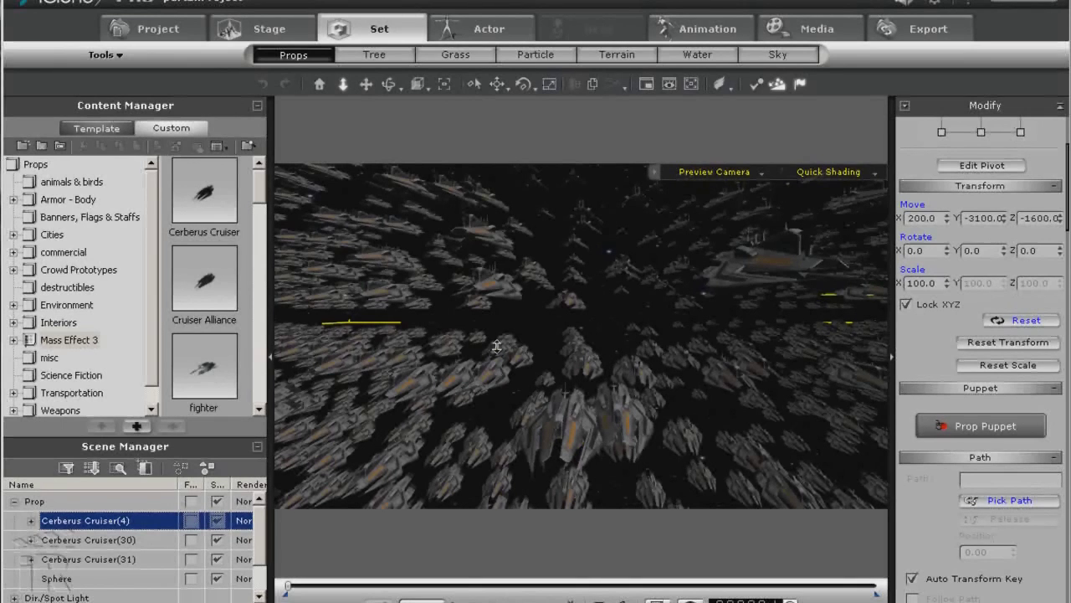
pyautogui.click(714, 170)
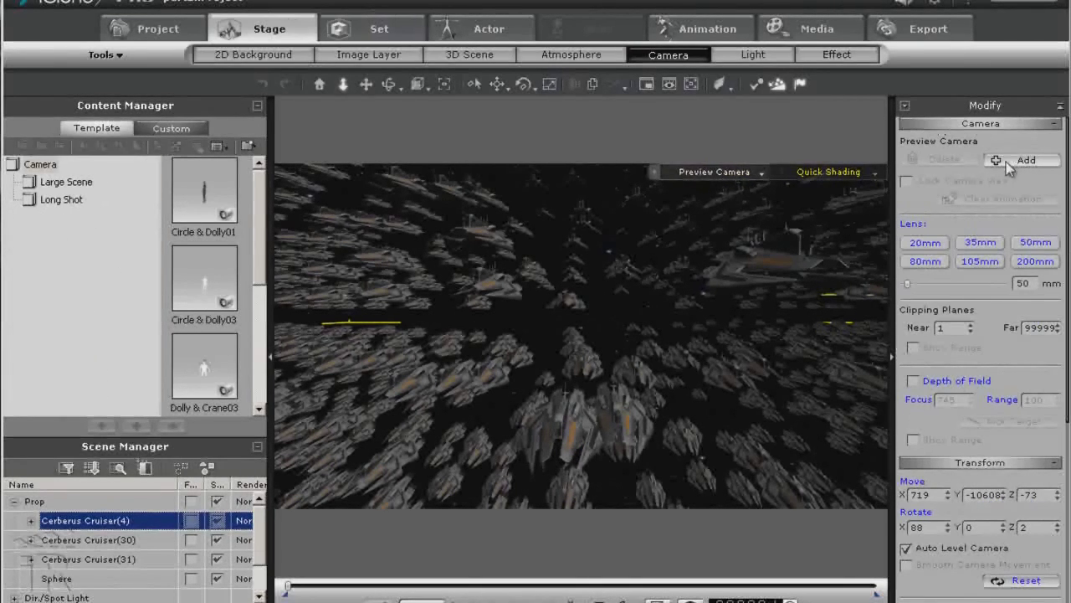
pyautogui.click(1006, 162)
pyautogui.click(390, 87)
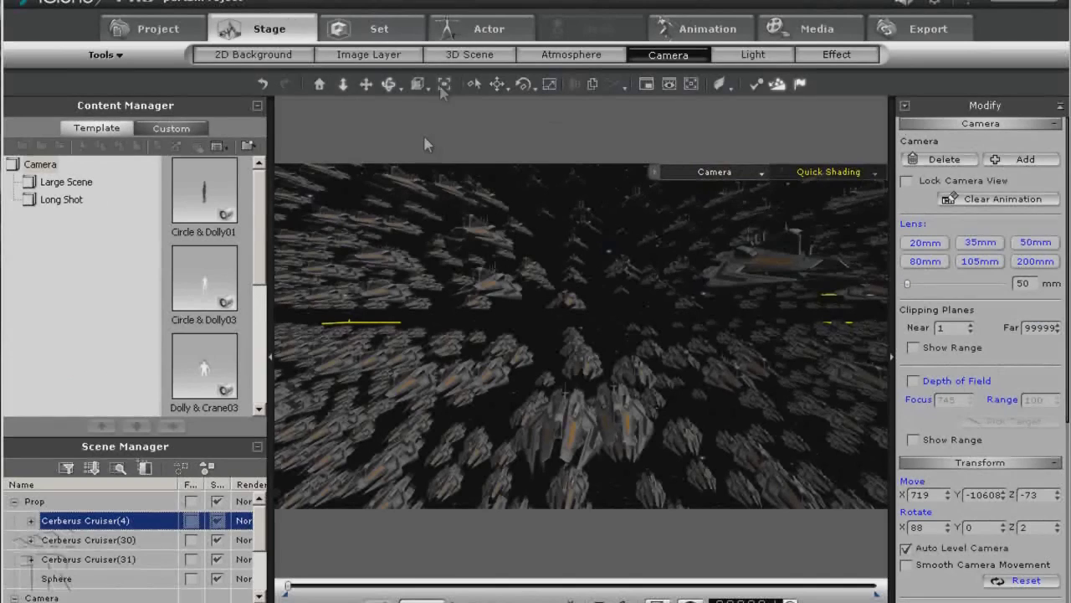
pyautogui.moveTo(694, 355); pyautogui.dragTo(411, 381)
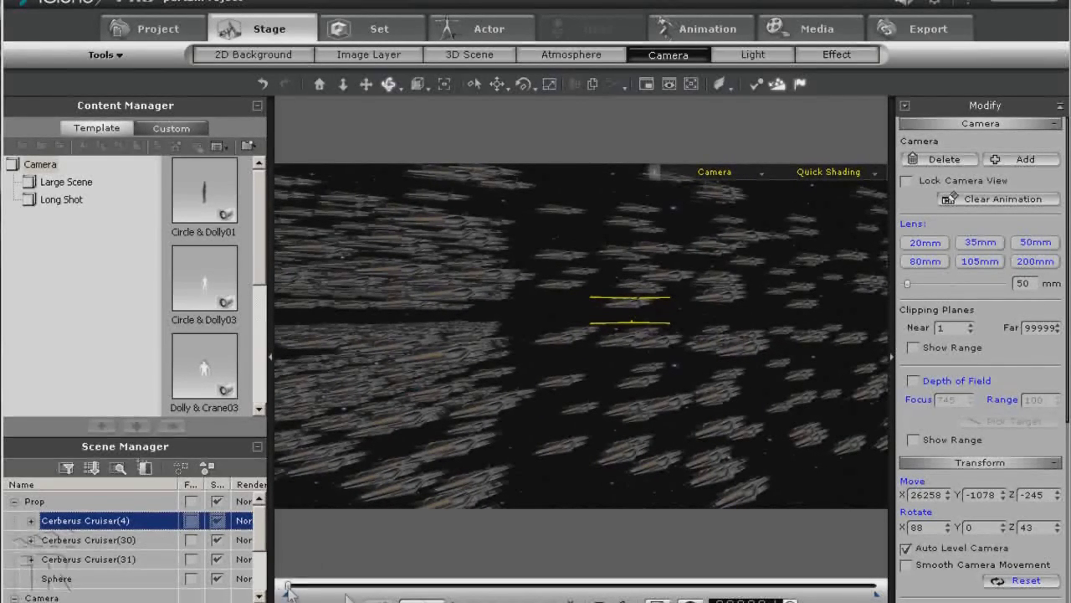
# - Set the animation length to 1000 frames and, at the last frame, orbit the camera to face the front of the fleet
pyautogui.click(790, 601)
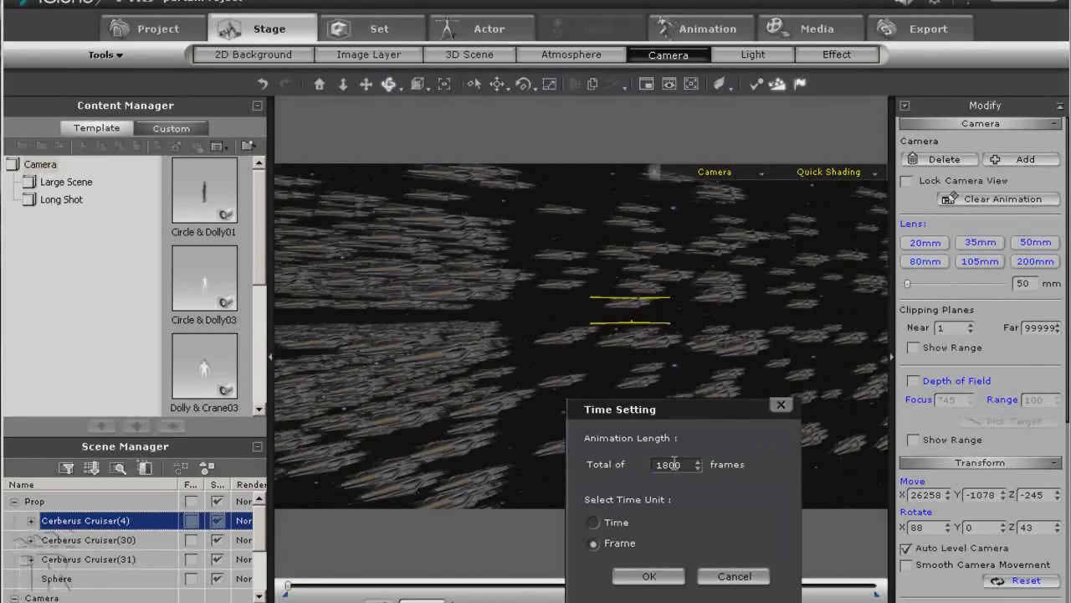
pyautogui.write('10')
pyautogui.click(649, 576)
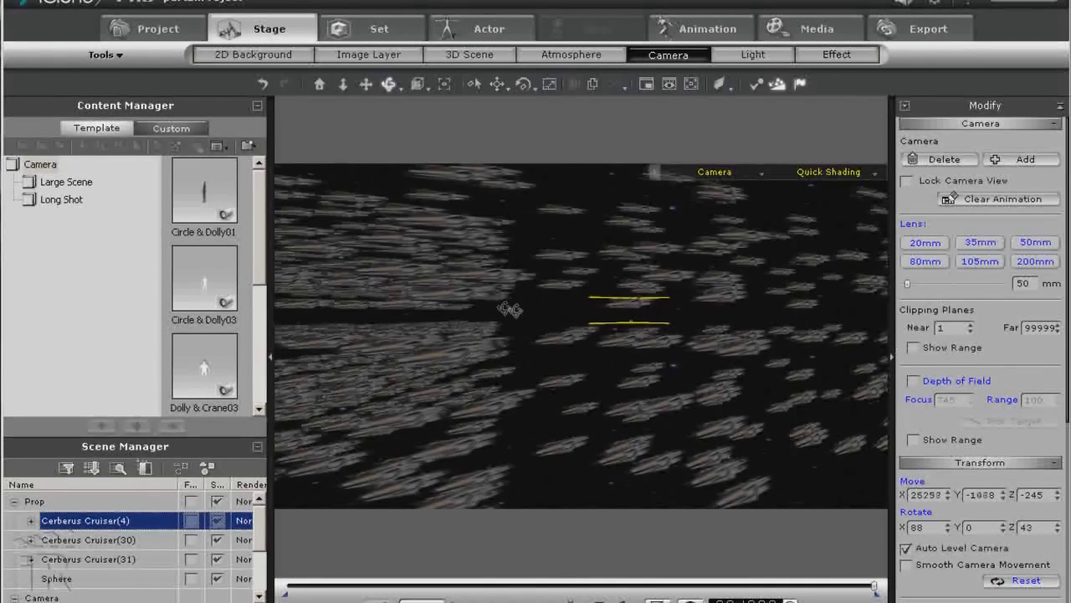
pyautogui.moveTo(509, 311); pyautogui.dragTo(660, 345)
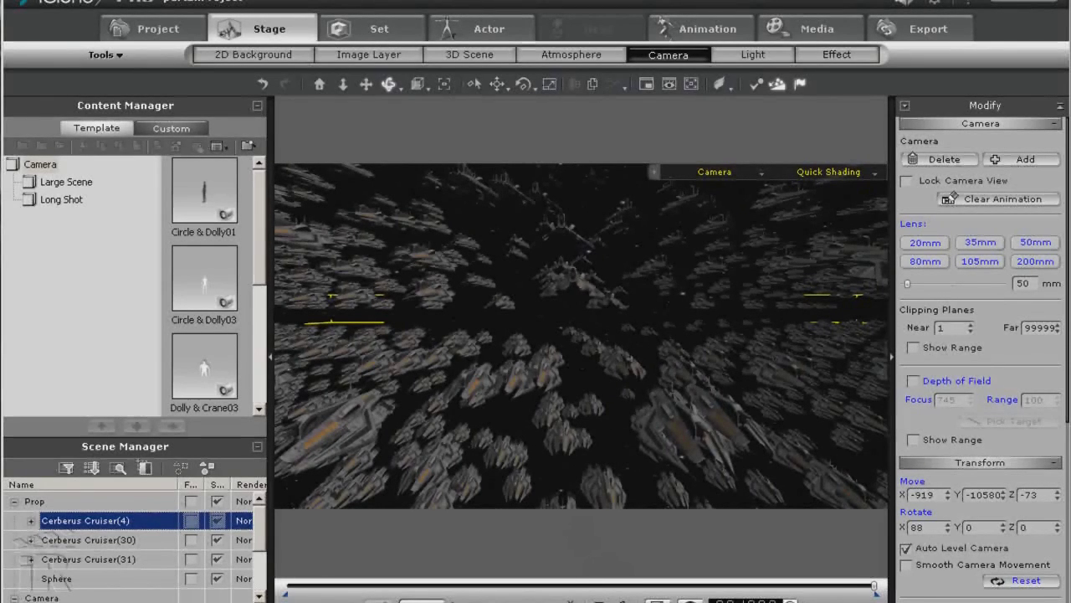
# - Play the camera move from the first frame and enable Smooth Camera Movement
pyautogui.moveTo(875, 585); pyautogui.dragTo(287, 585)
pyautogui.click(309, 601)
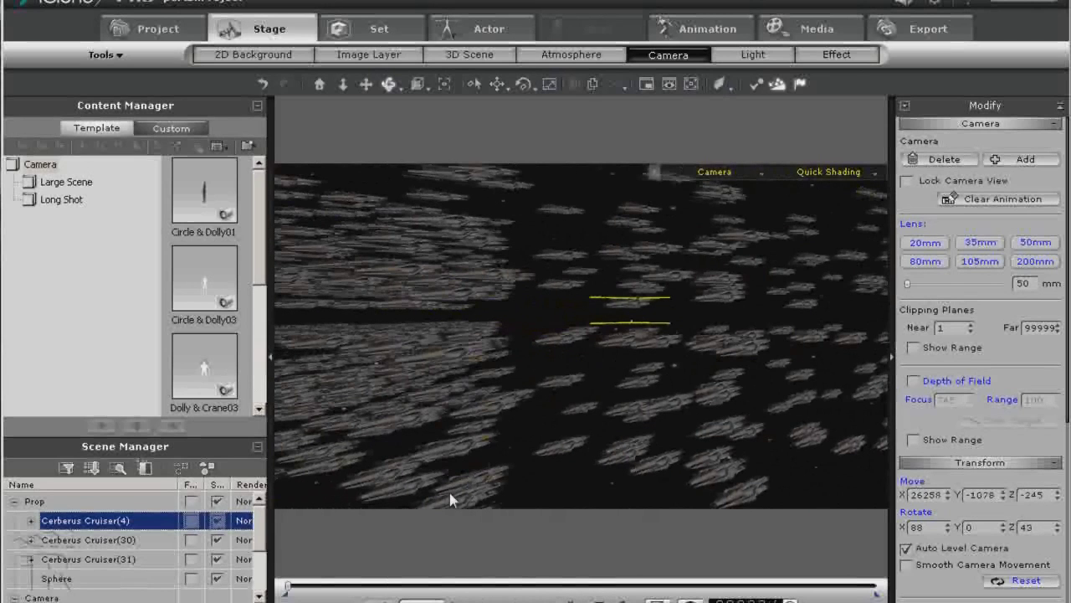
pyautogui.click(907, 566)
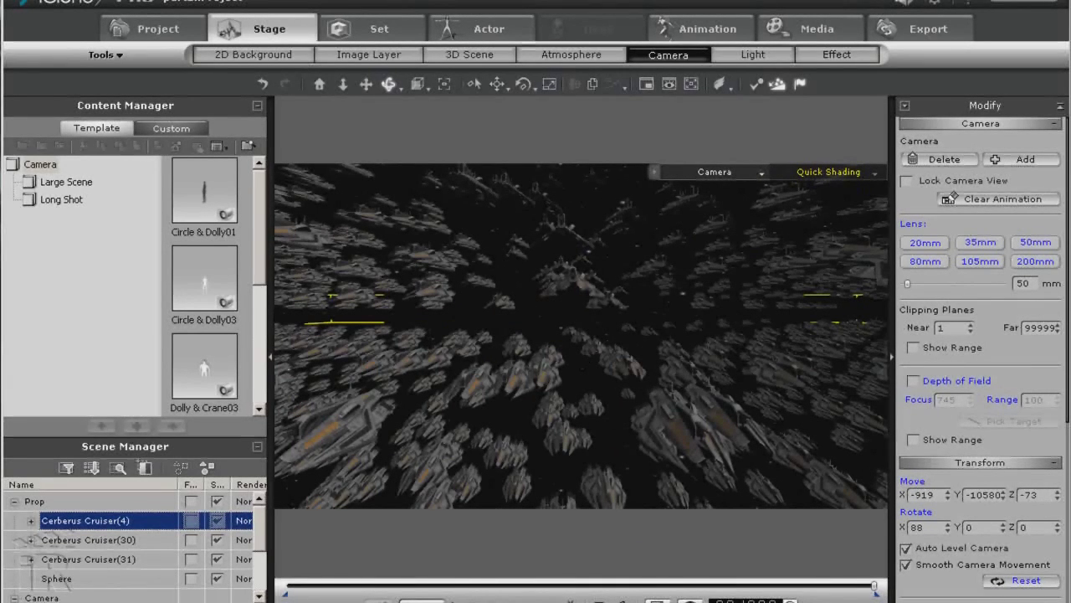
# - Open the timeline and show the Transform keyframe track of the scene camera
pyautogui.press('F3')
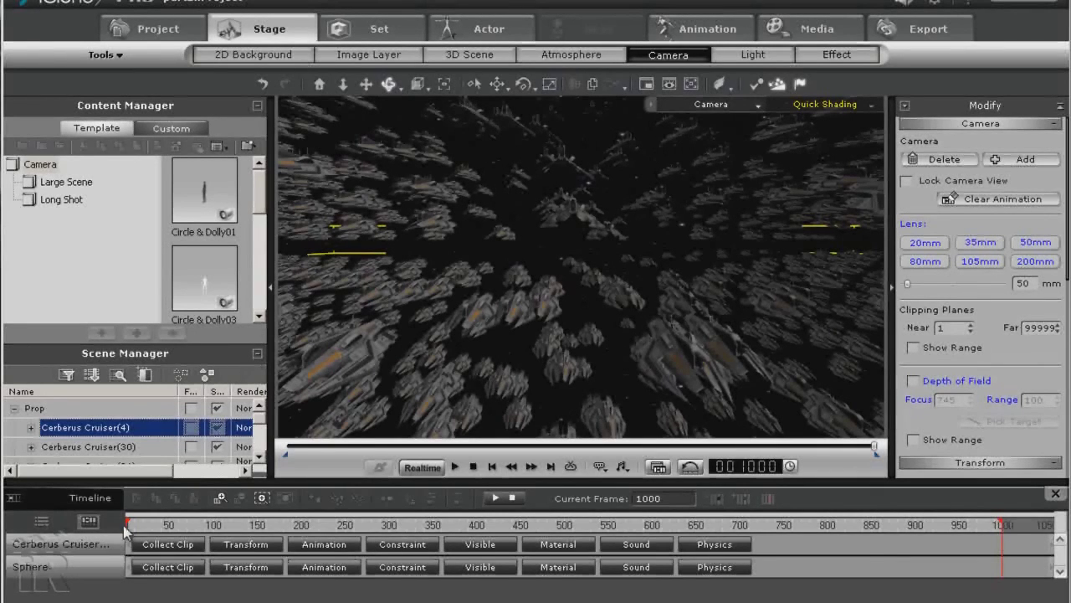
pyautogui.moveTo(260, 418); pyautogui.dragTo(272, 453)
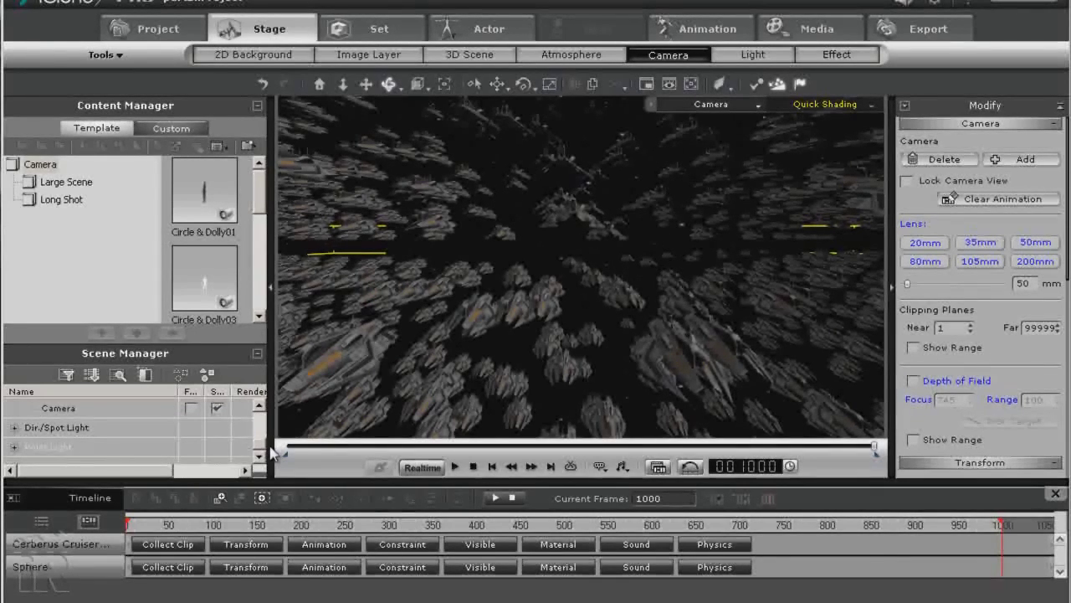
pyautogui.click(66, 409)
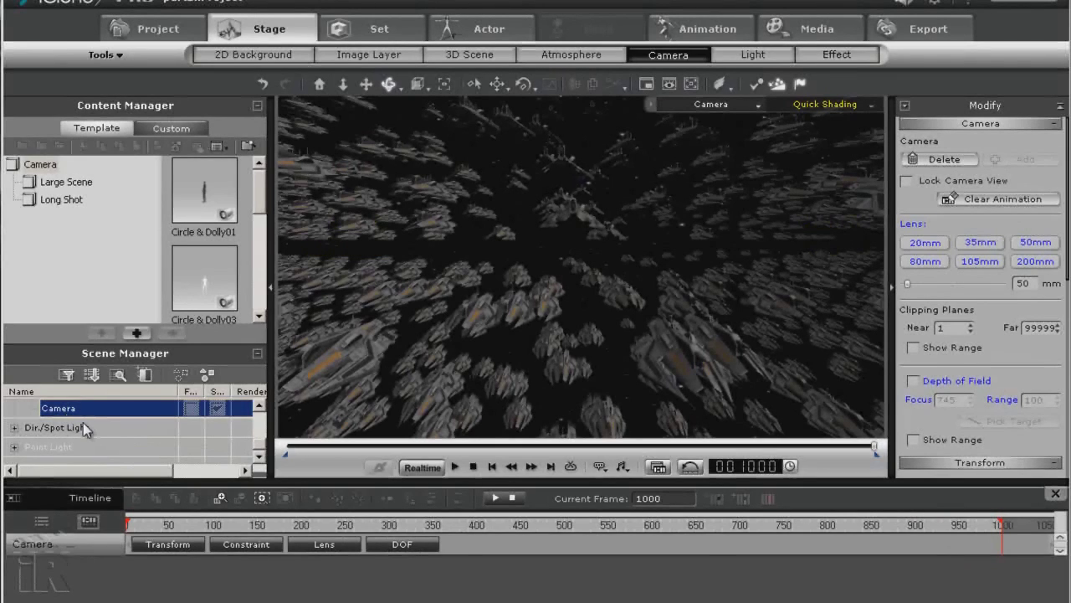
pyautogui.click(167, 544)
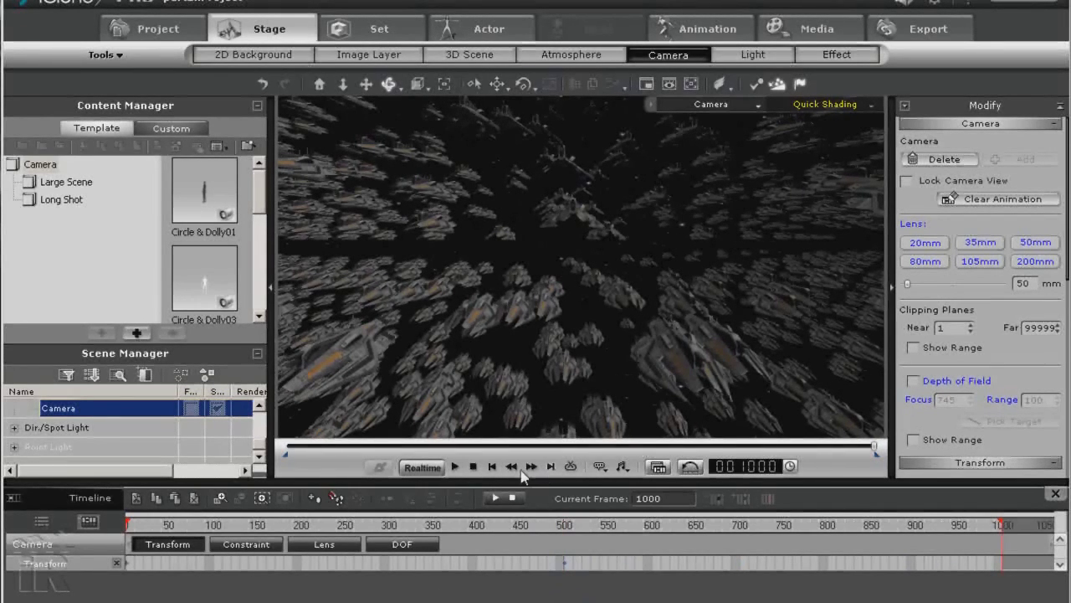
# - Pull the camera back from the fleet at frame 1000 and play the move from the first frame
pyautogui.click(343, 85)
pyautogui.moveTo(618, 261); pyautogui.dragTo(597, 198)
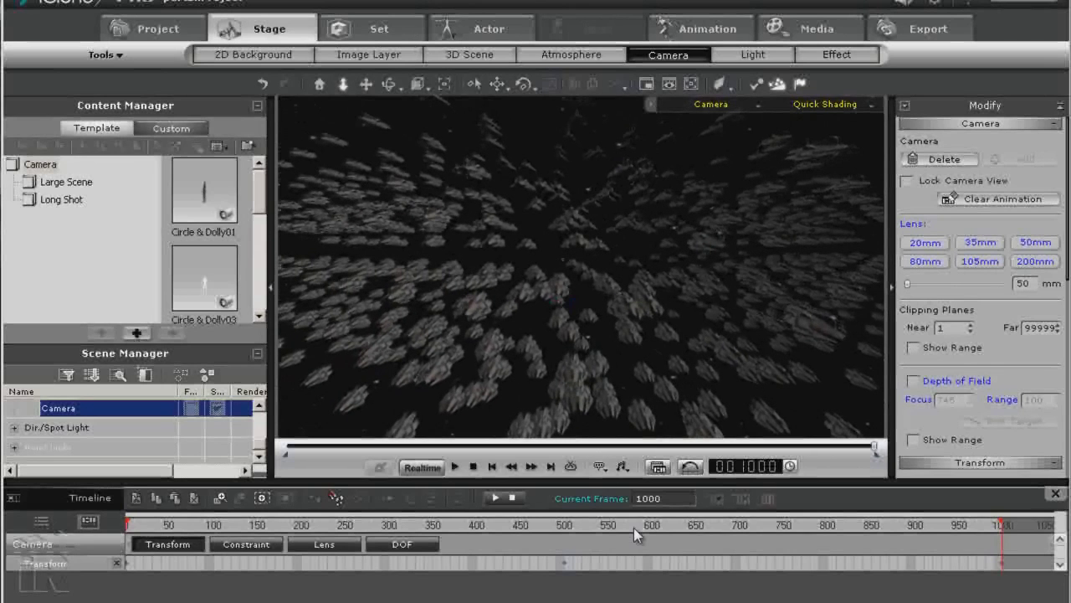
pyautogui.click(604, 527)
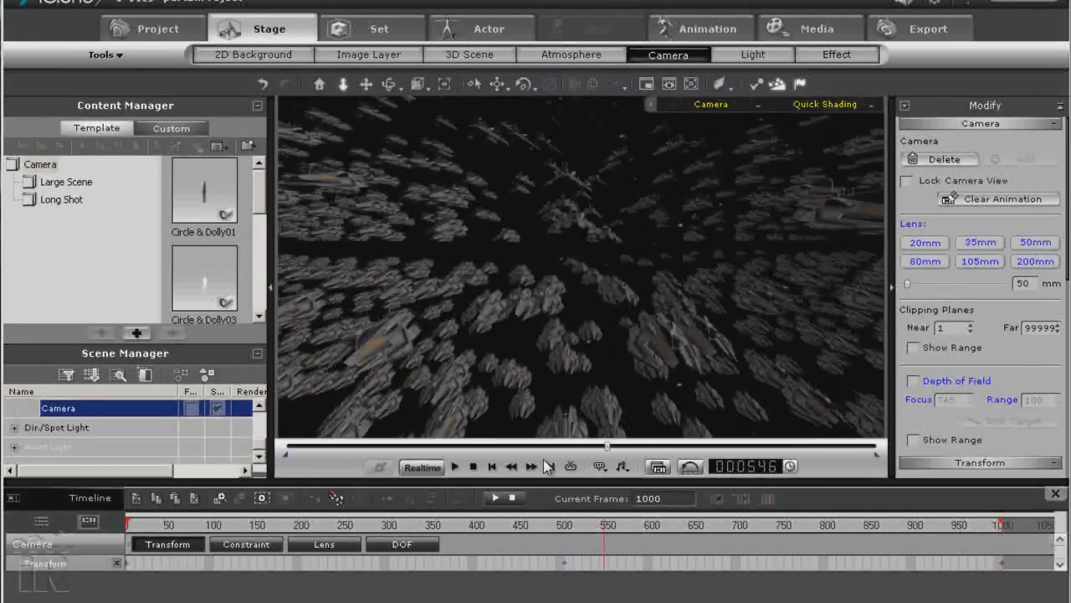
pyautogui.click(492, 466)
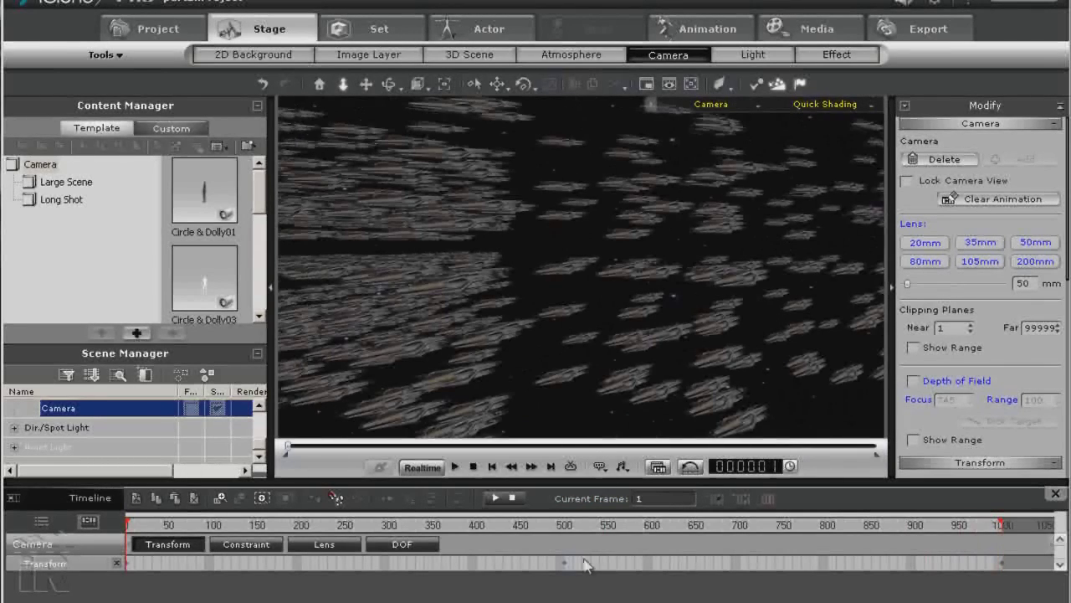
pyautogui.click(455, 466)
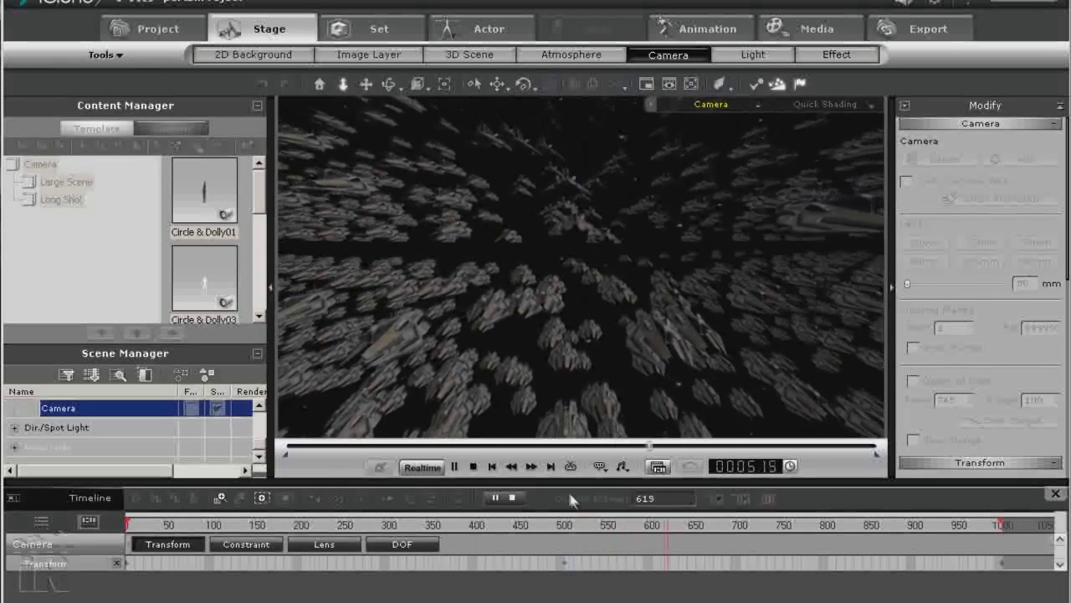
pyautogui.click(474, 466)
# - Work through the key options of the camera's Transform keys at frames 1, 501 and 1000 and replay the move from the start
pyautogui.rightClick(130, 568)
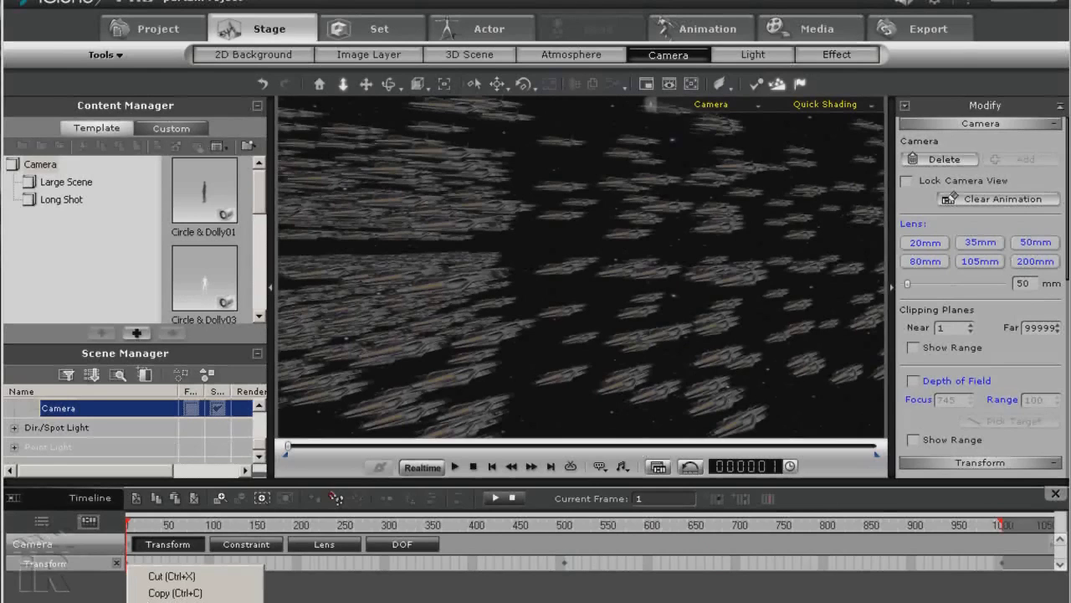
pyautogui.click(540, 596)
pyautogui.click(565, 570)
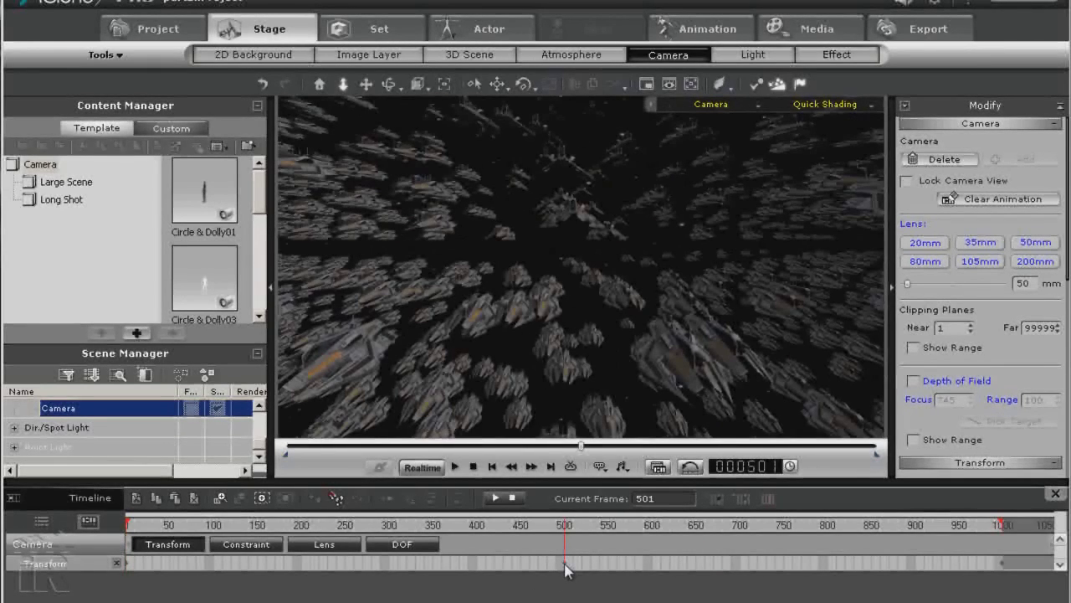
pyautogui.rightClick(565, 570)
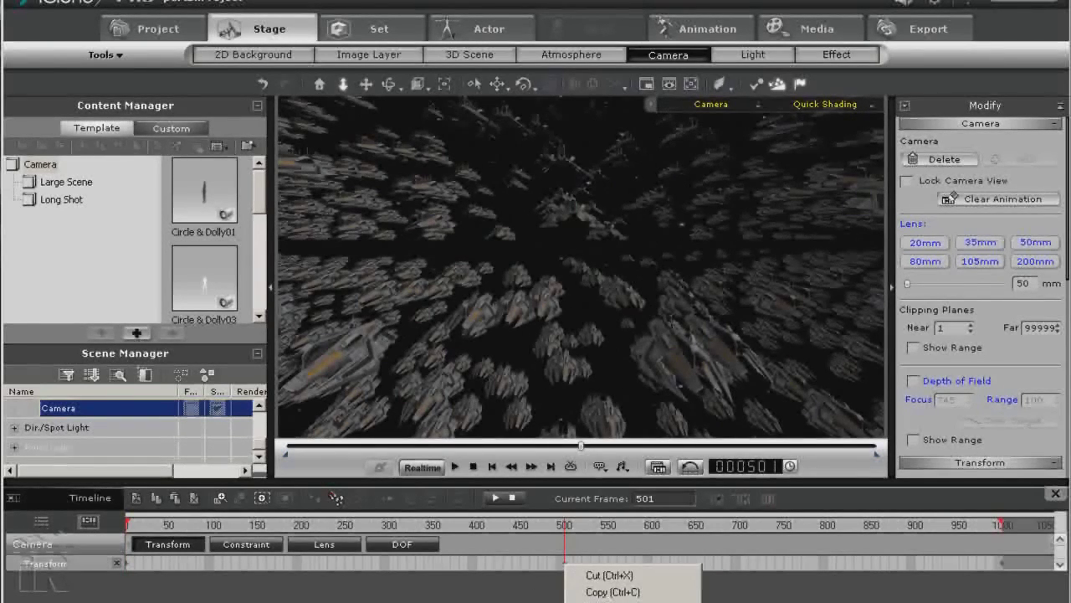
pyautogui.click(609, 601)
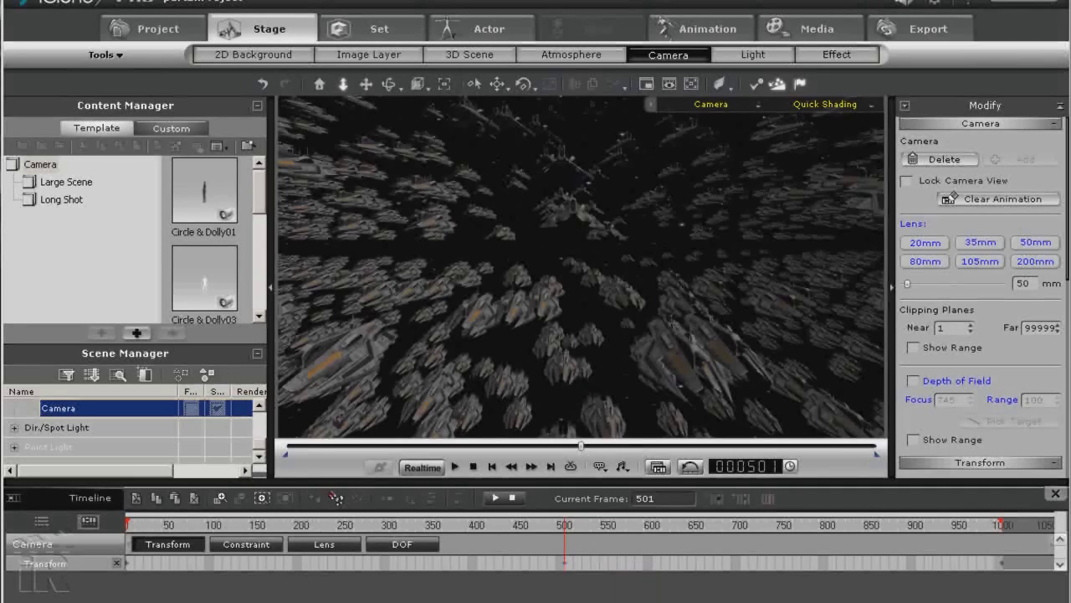
pyautogui.click(1004, 563)
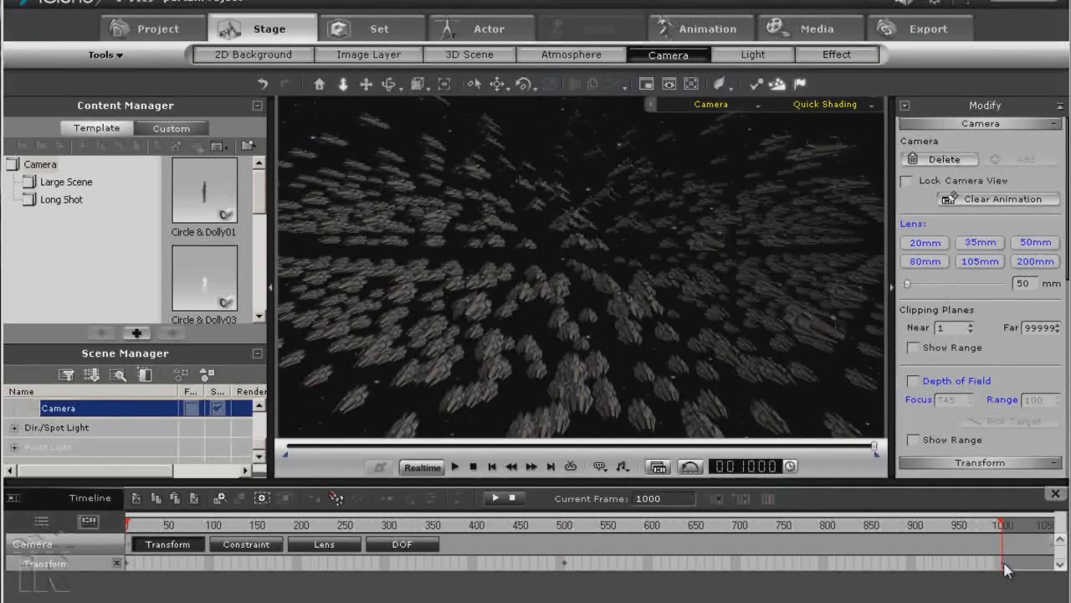
pyautogui.rightClick(1002, 564)
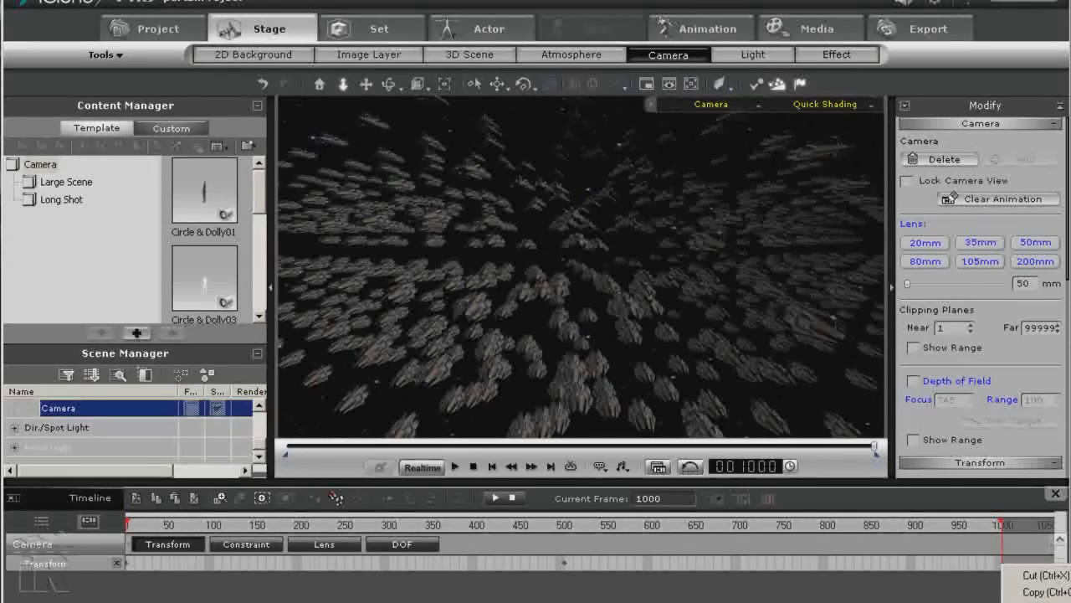
pyautogui.click(1042, 601)
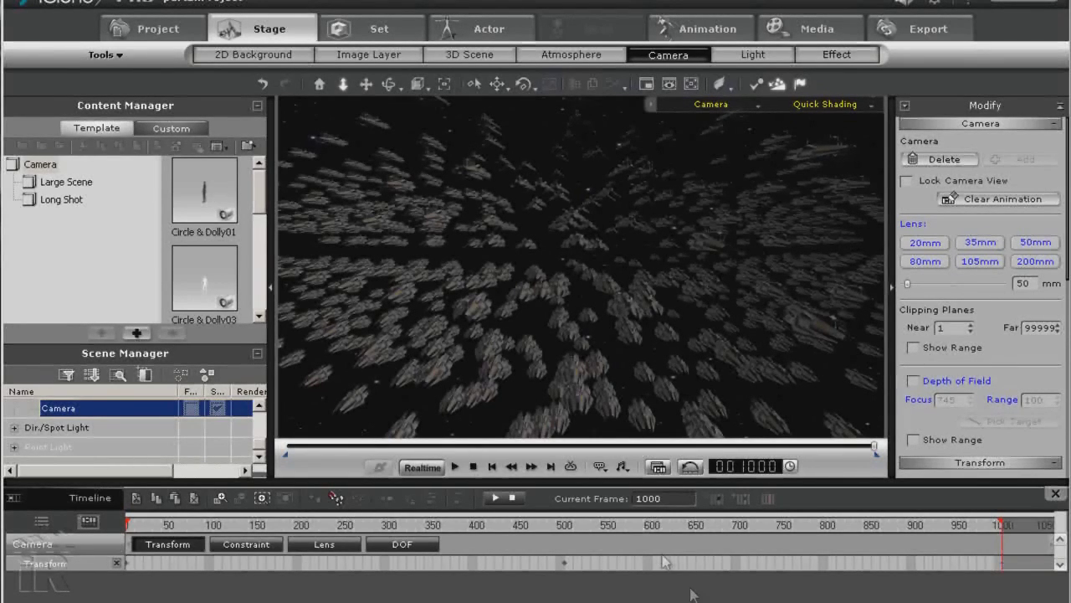
pyautogui.click(493, 467)
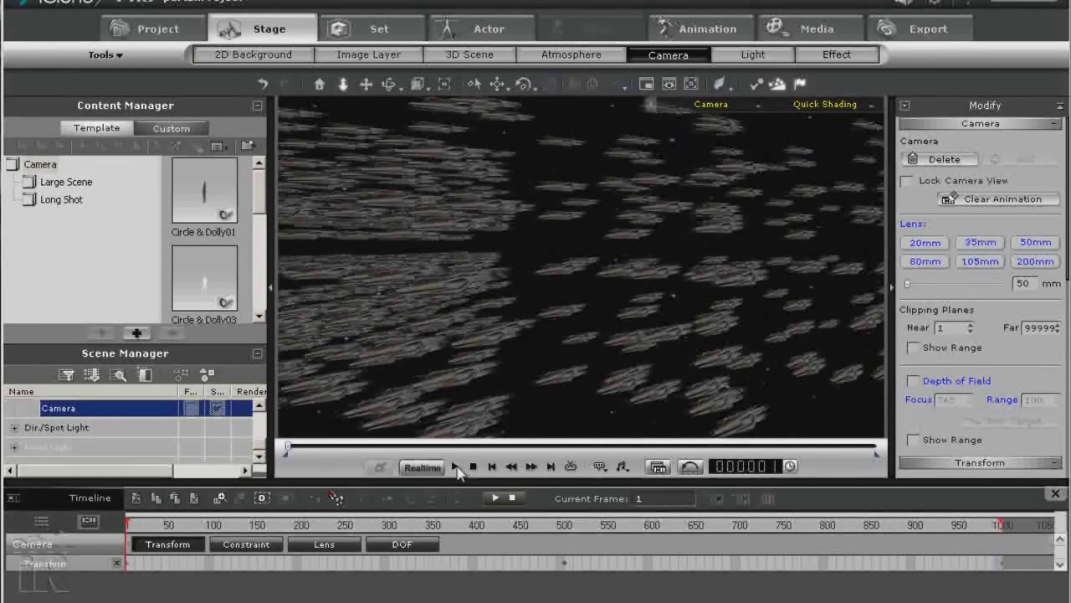
pyautogui.click(454, 466)
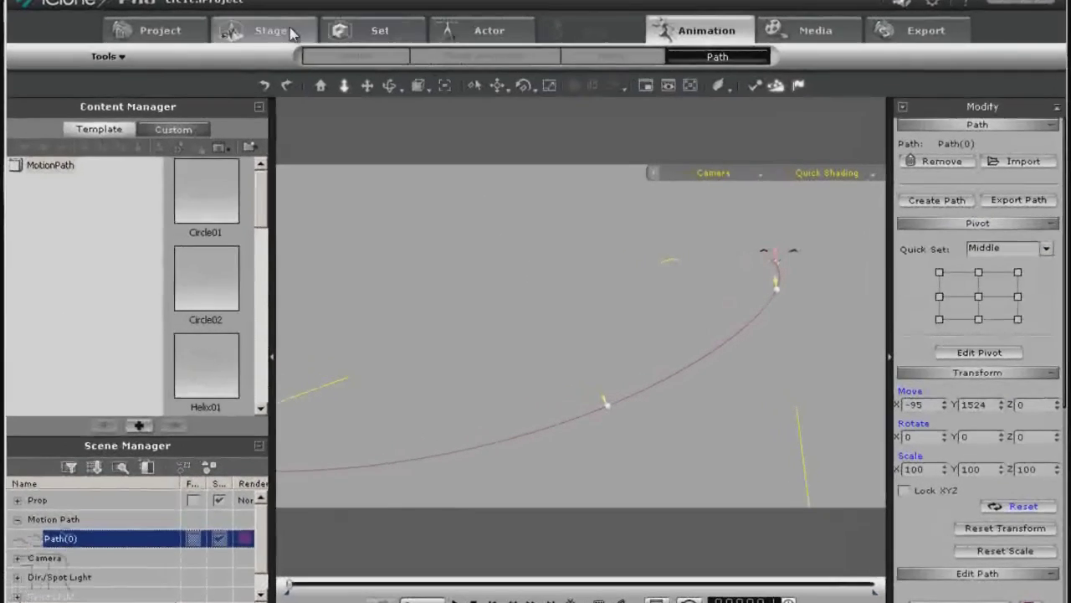
# - Advance the animation until the ships are partway along their flight path and hide the motion path Path(0)
pyautogui.click(289, 46)
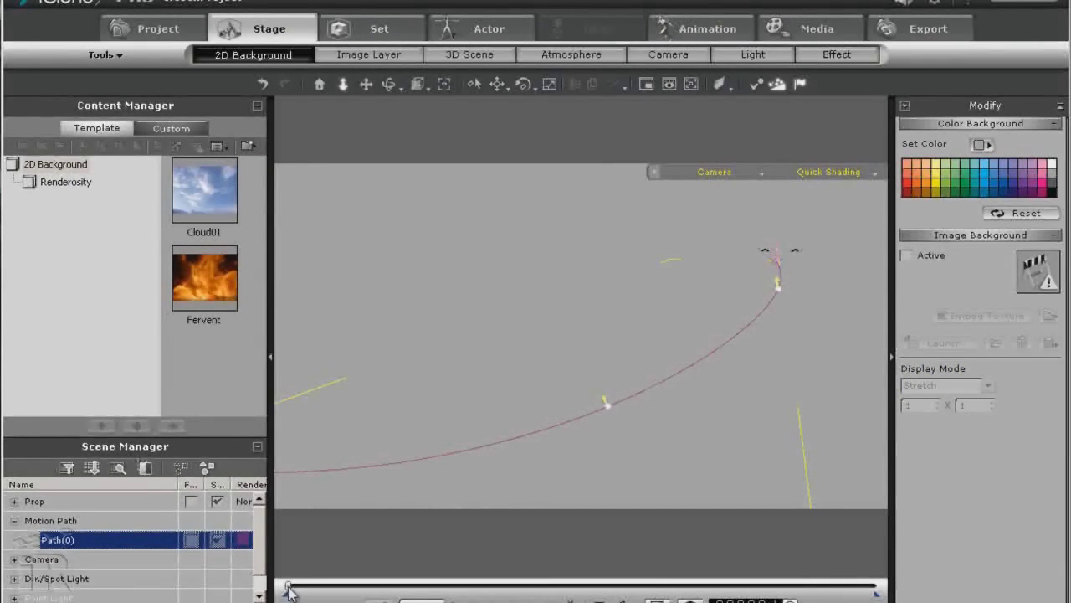
pyautogui.moveTo(288, 590); pyautogui.dragTo(360, 591)
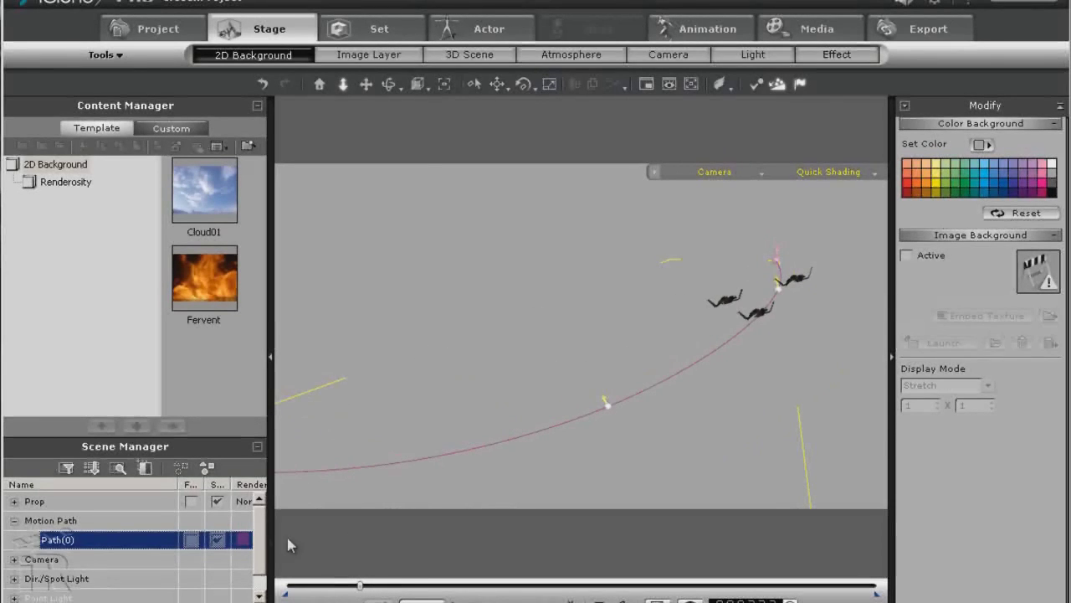
pyautogui.click(218, 541)
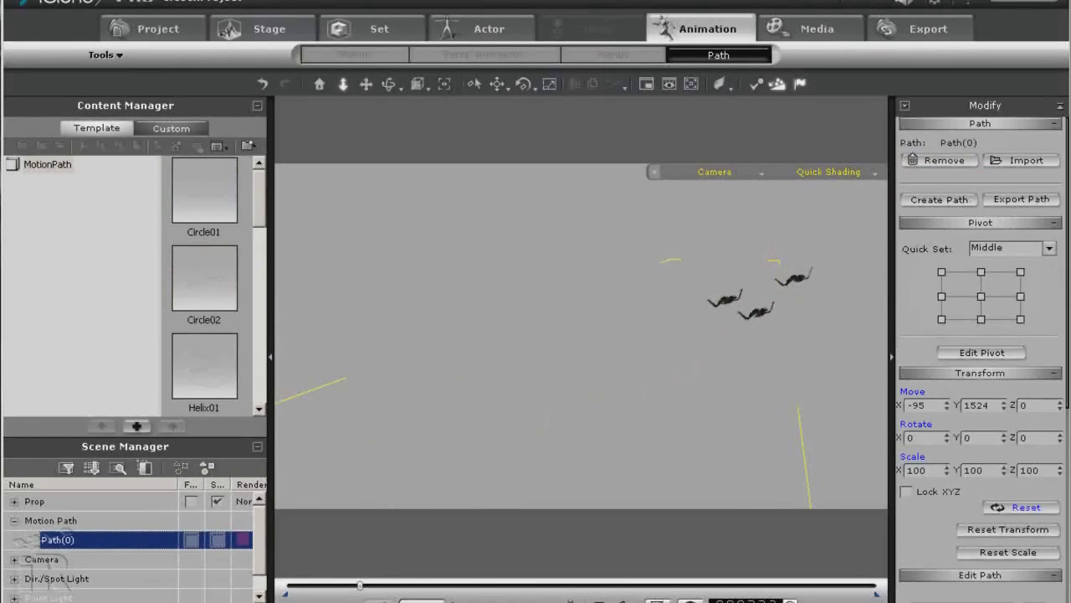
# - Bring the video fleet_background_pass_1 from the vids folder into the scene as its background and play the animation
pyautogui.hotkey('alt', 'Tab')
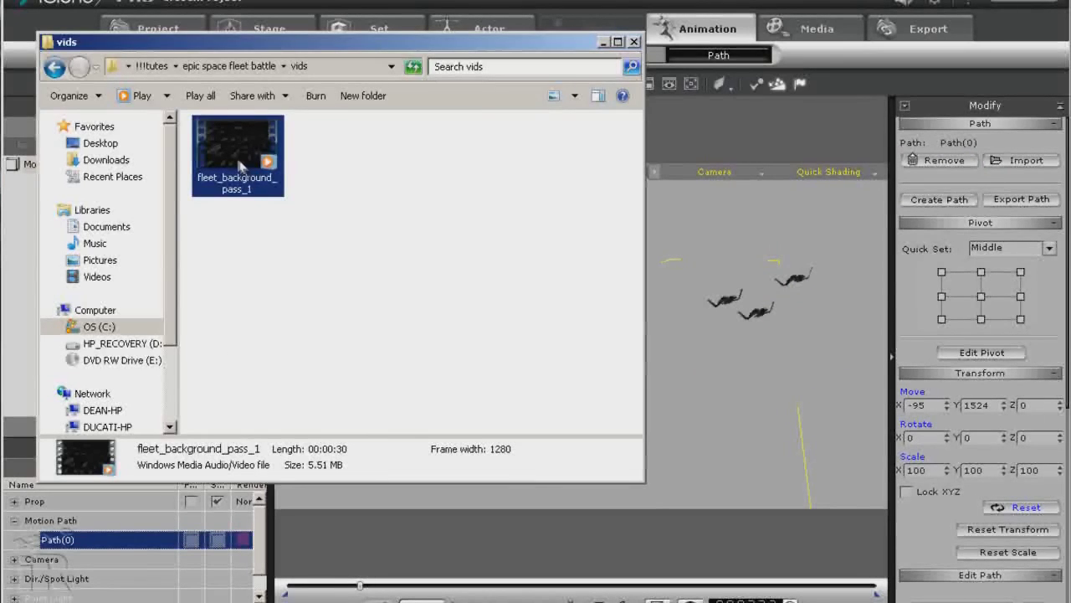
pyautogui.moveTo(241, 167); pyautogui.dragTo(820, 460)
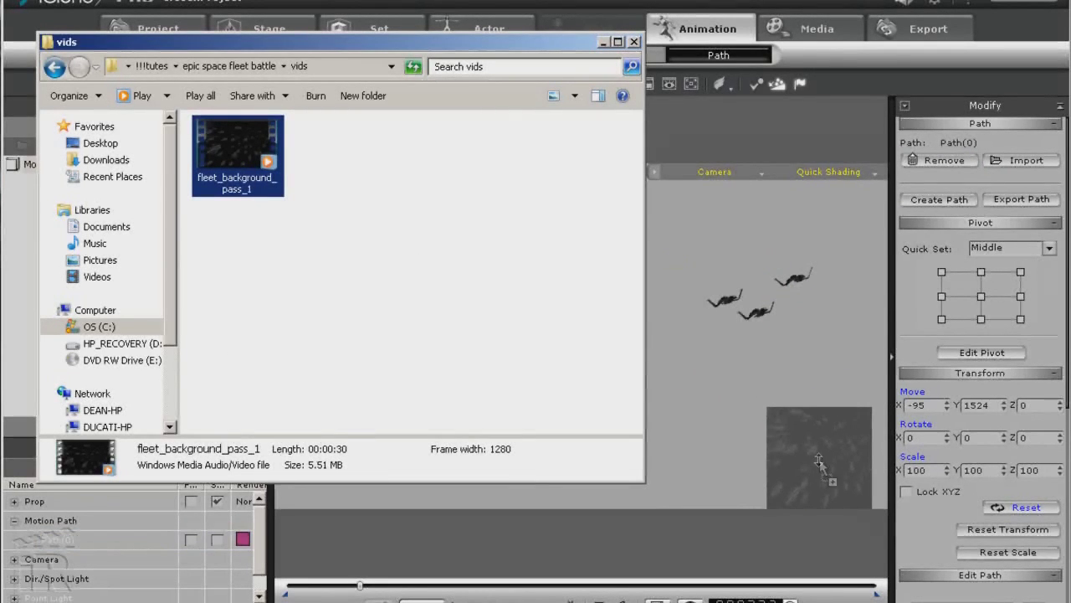
pyautogui.click(672, 3)
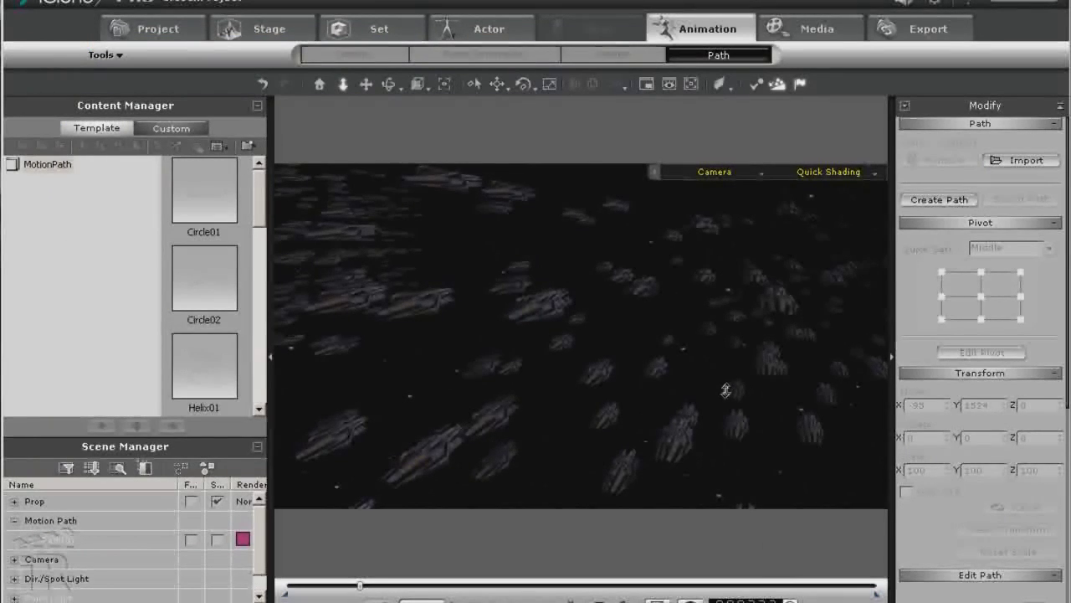
pyautogui.click(499, 601)
pyautogui.press('space')
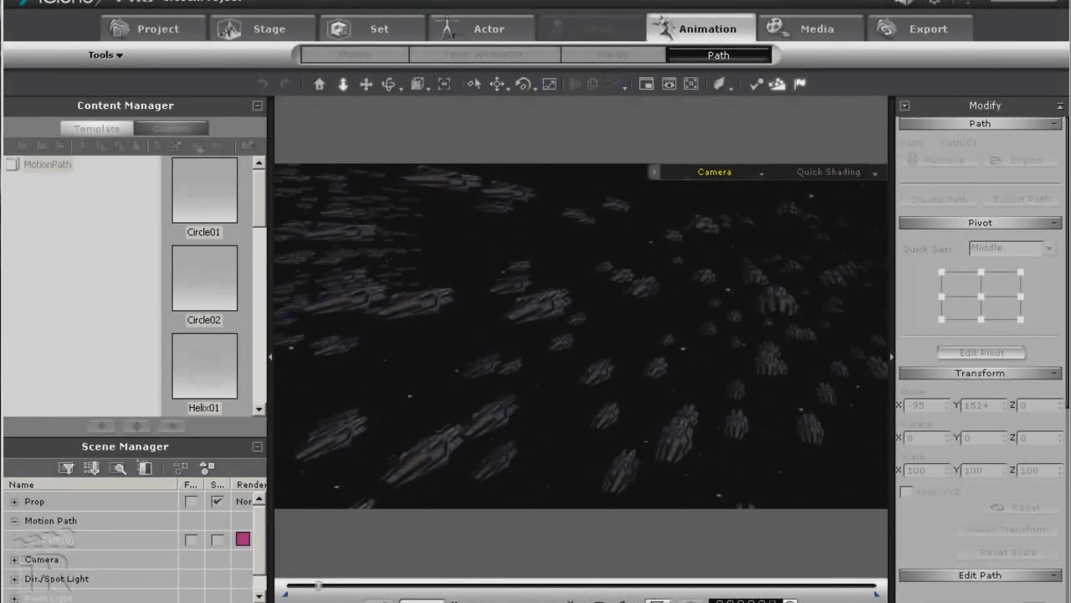